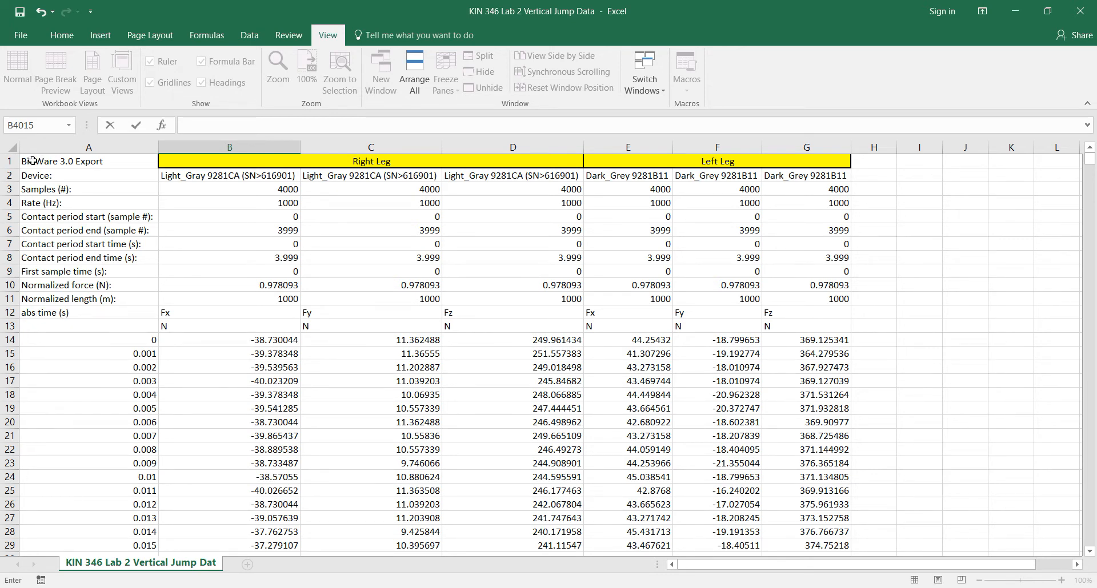
# Step: Freeze the header rows 1 to 12 above row 13 of the vertical jump worksheet
pyautogui.moveTo(34, 161); pyautogui.dragTo(748, 318)
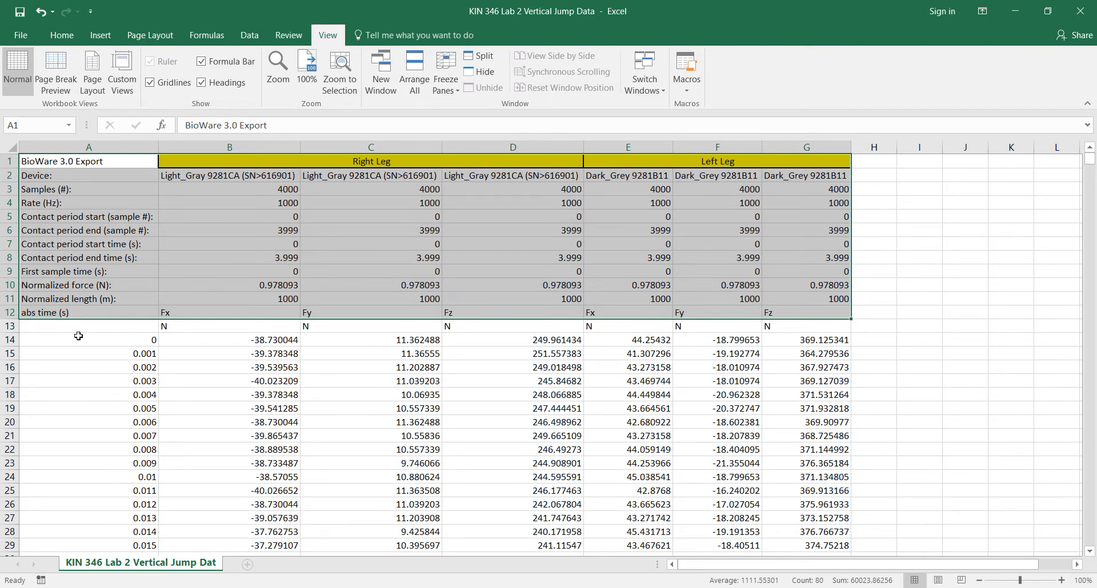
pyautogui.moveTo(46, 328); pyautogui.dragTo(813, 323)
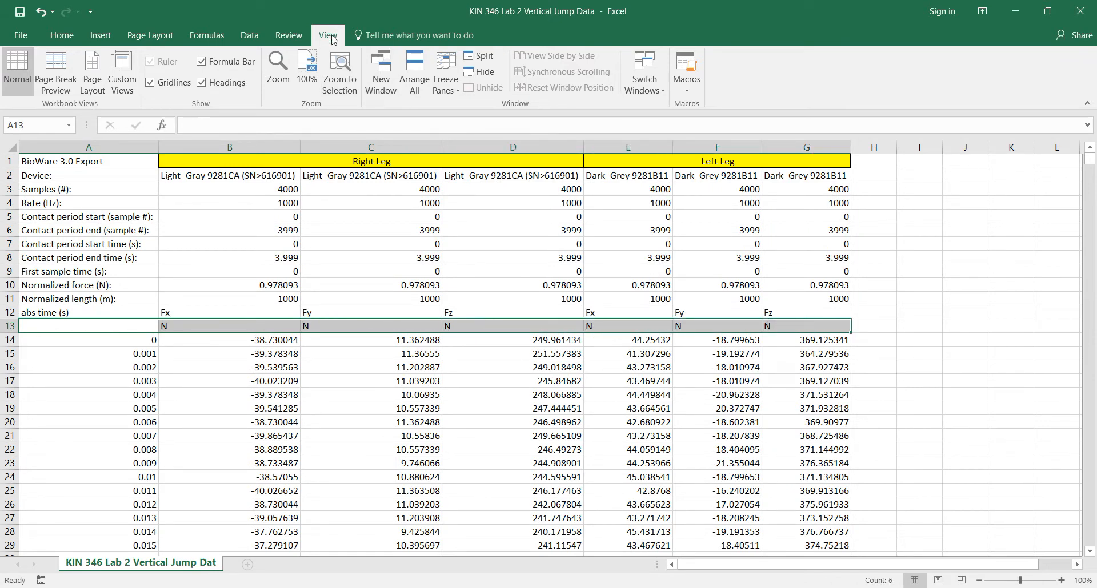
pyautogui.click(455, 92)
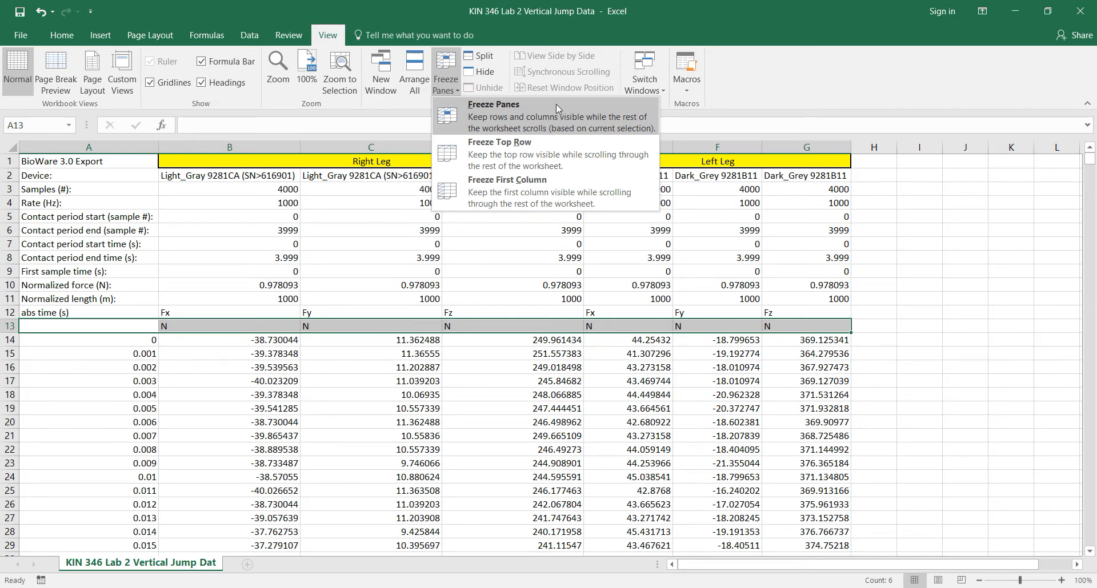
pyautogui.click(557, 104)
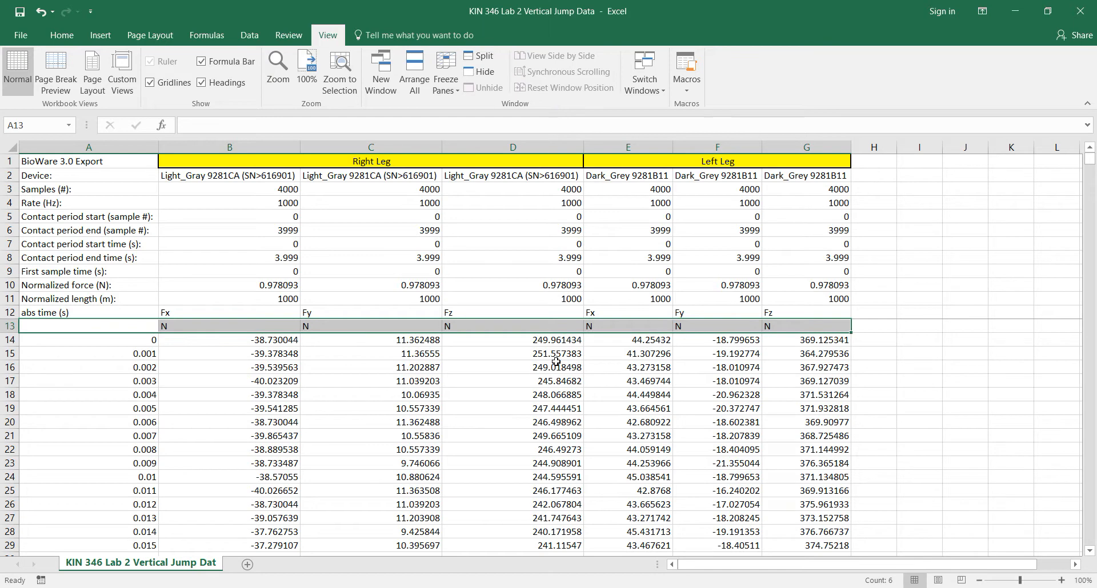
# Step: Examine how the frozen header rows and force column labels behave across the time-sample rows
pyautogui.click(556, 362)
pyautogui.scroll(-4, 557, 364)
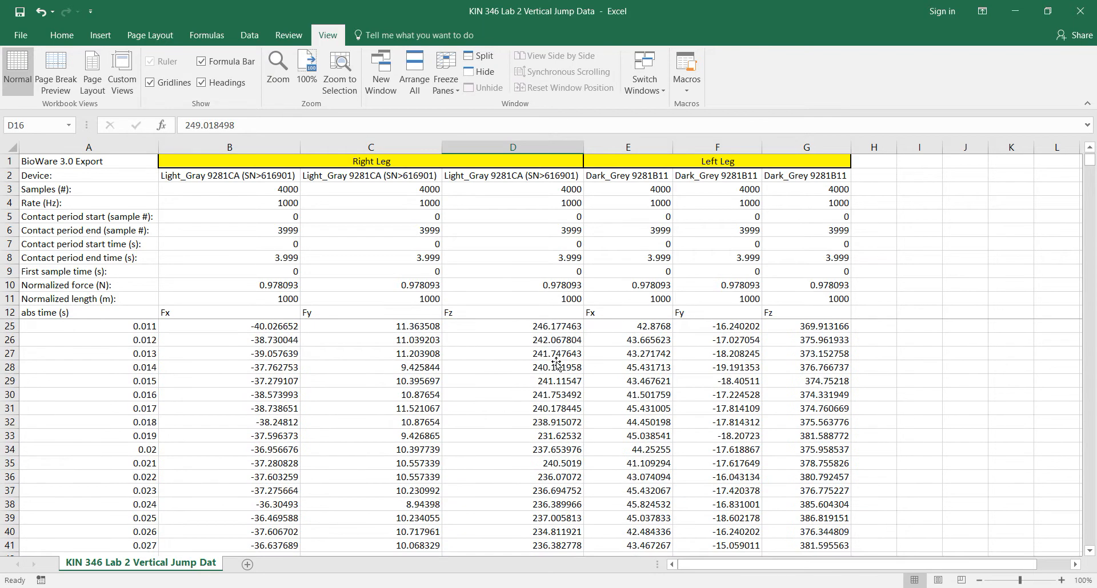
pyautogui.scroll(-3, 400, 354)
pyautogui.click(217, 313)
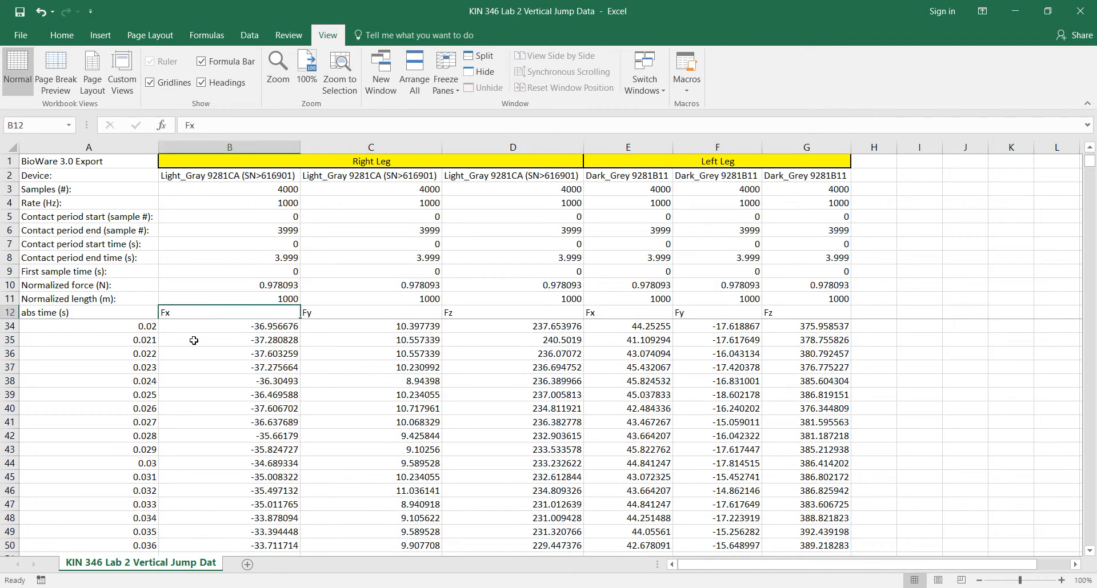
pyautogui.scroll(-4, 329, 369)
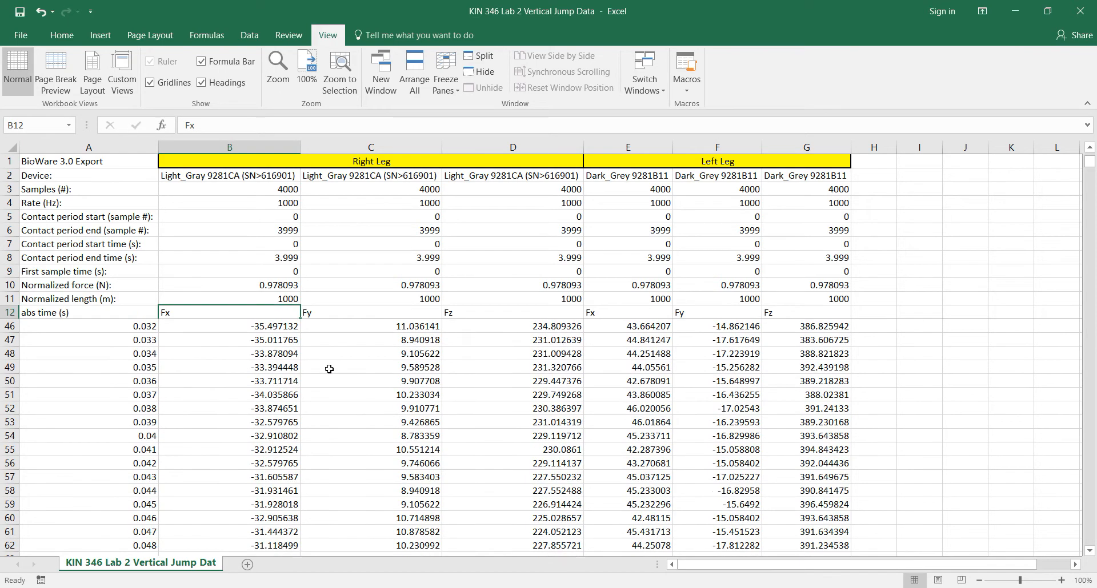
pyautogui.scroll(-9, 329, 369)
pyautogui.scroll(8, 329, 369)
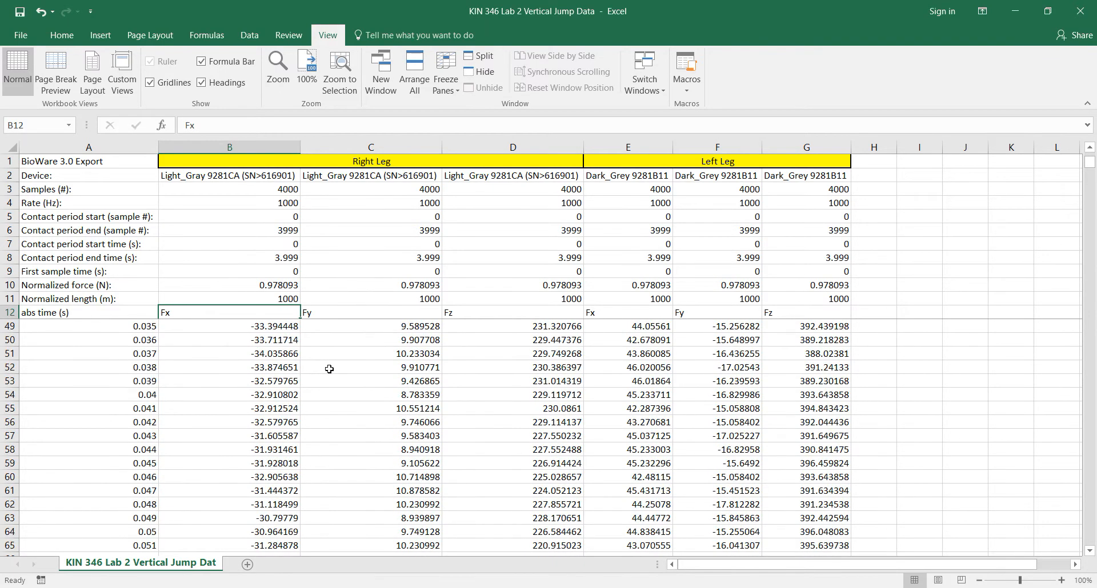
pyautogui.scroll(12, 329, 369)
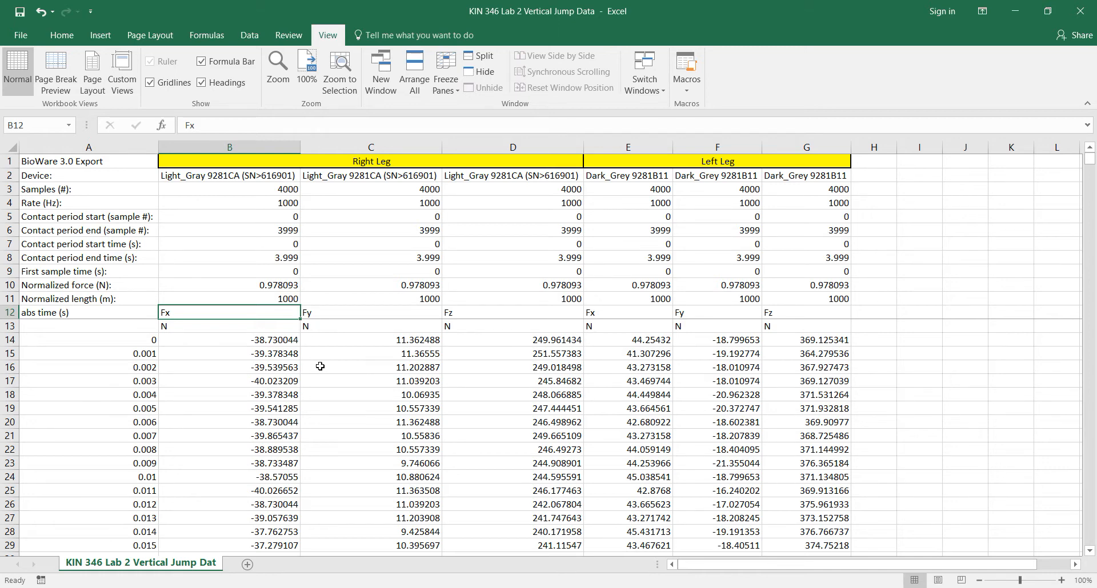
# Step: Below the last data row, label A4015 as Mean and A4016 as Standard Deviation
pyautogui.moveTo(1090, 160); pyautogui.dragTo(1093, 566)
pyautogui.click(100, 505)
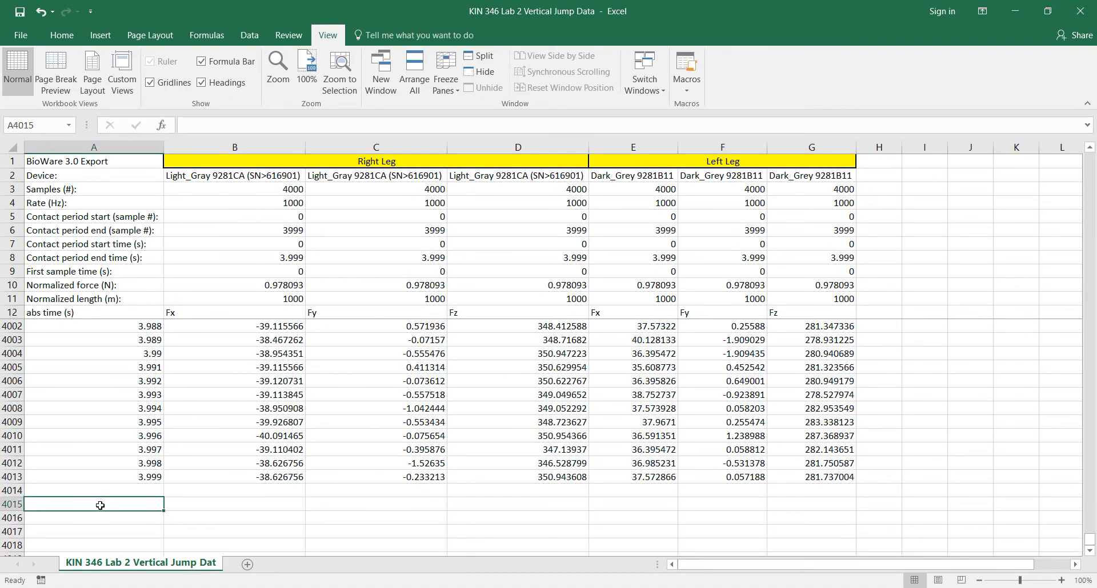
pyautogui.write('M')
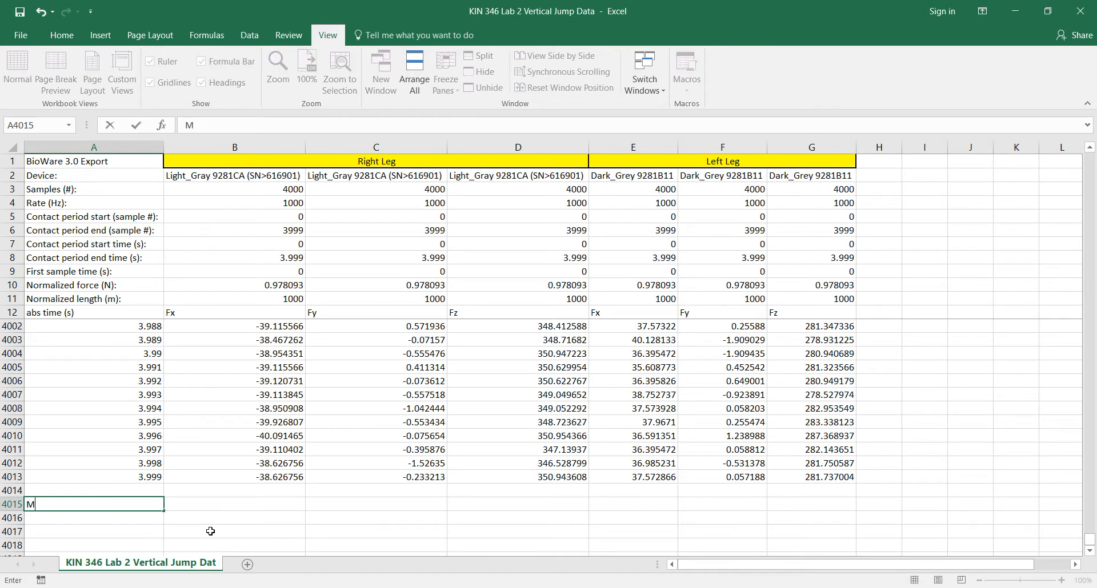
pyautogui.write('ean')
pyautogui.press('Return')
pyautogui.write('St')
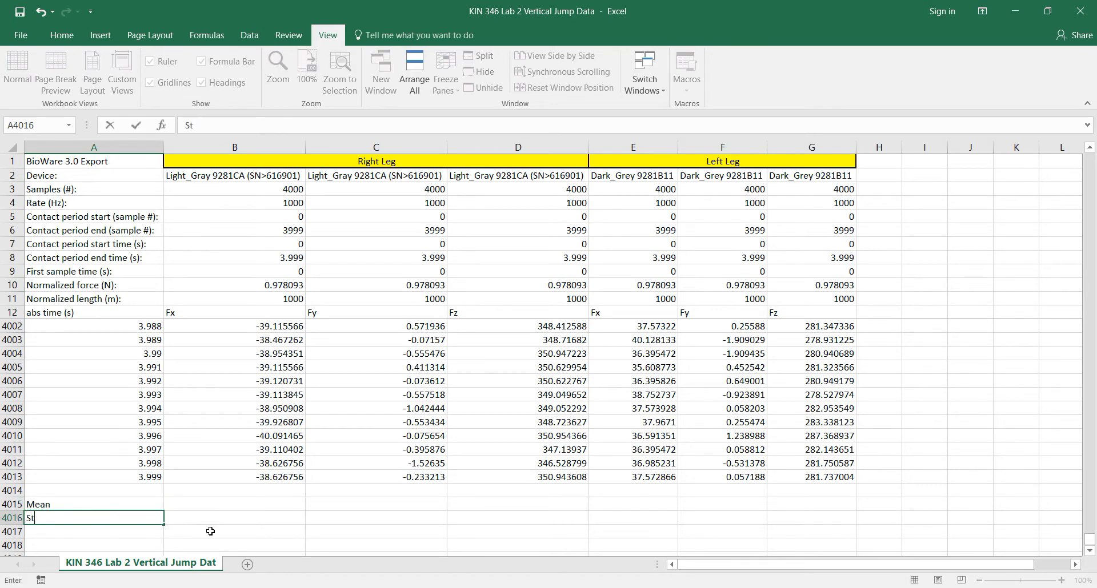
pyautogui.write('andard Deviation')
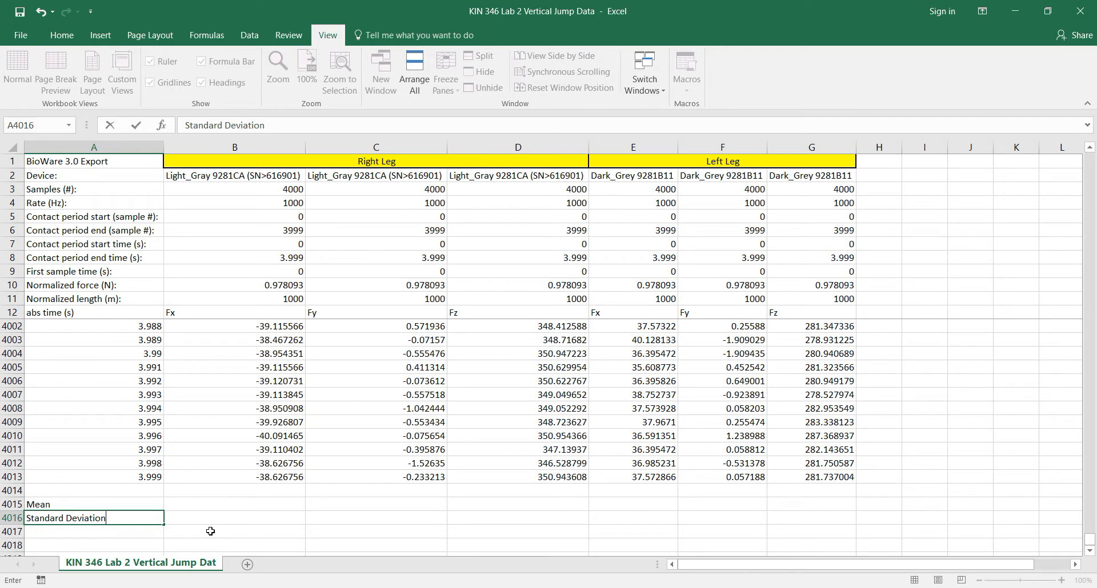
pyautogui.press('Return')
# Step: Label A4017 as Minimum and A4018 as Maximum
pyautogui.write('M')
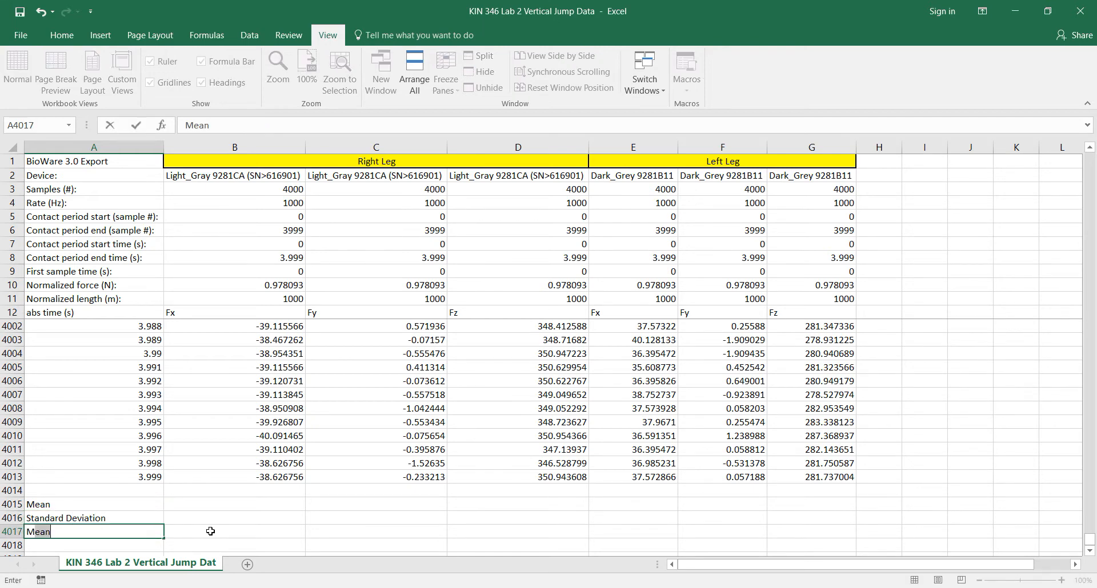
pyautogui.write('inimum')
pyautogui.press('Return')
pyautogui.write('Maxim')
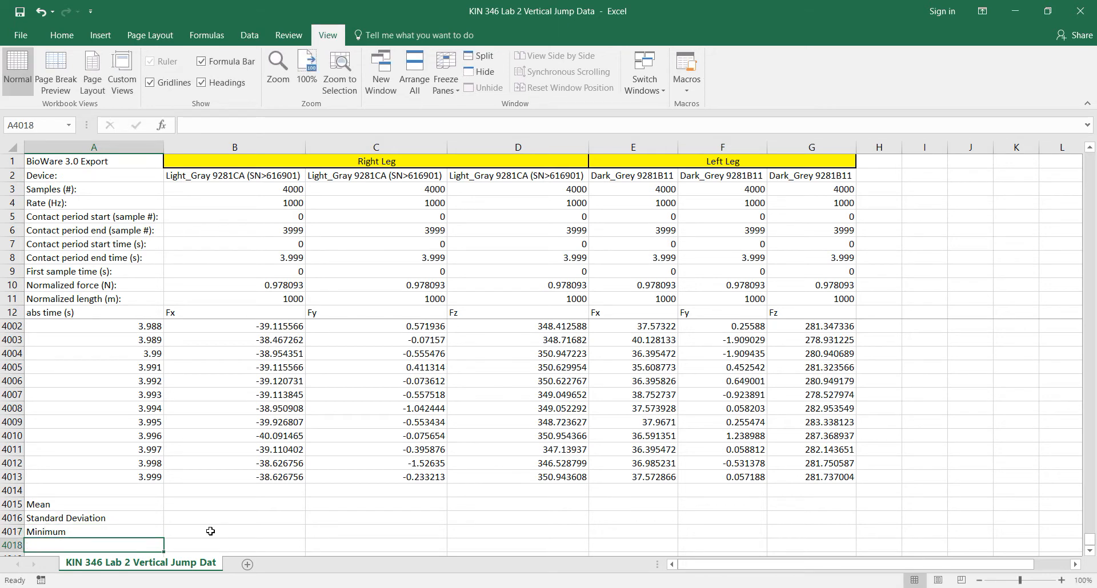
pyautogui.write('um')
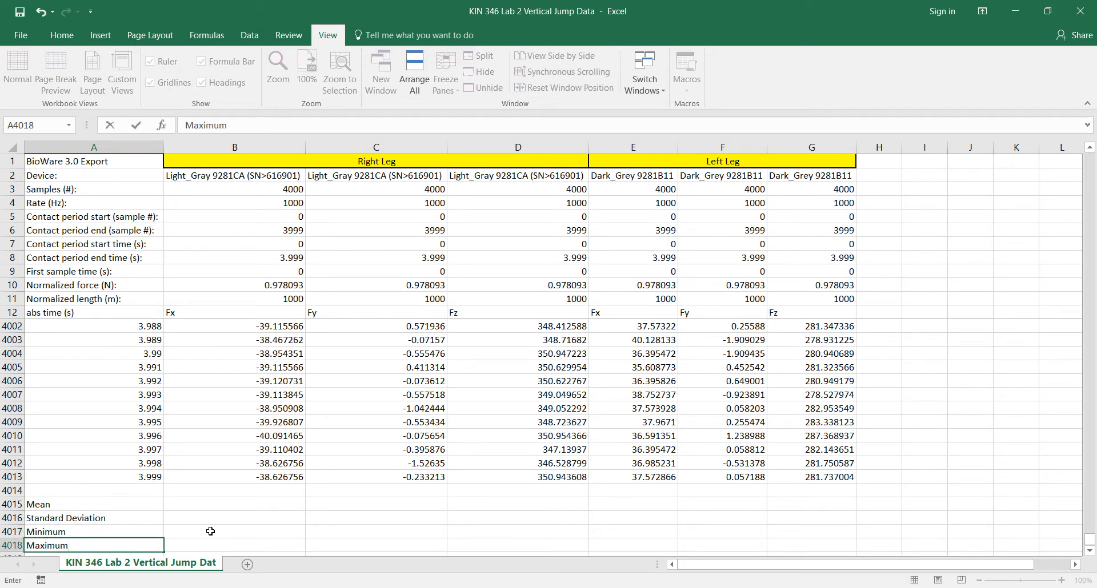
pyautogui.press('Tab')
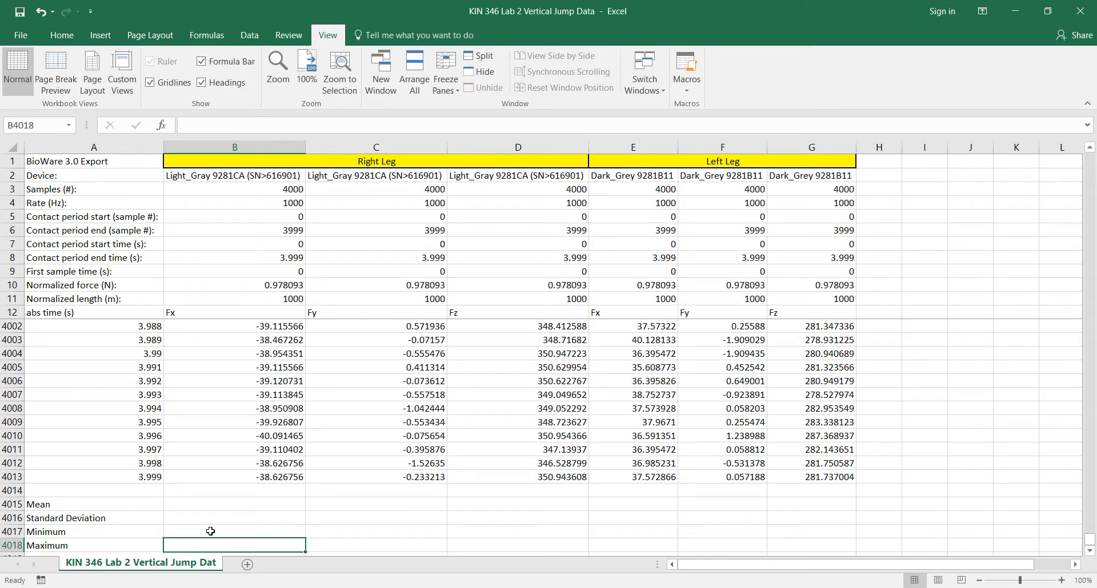
# Step: Calculate the mean of the right leg's Fx data in B4015 with AVERAGE over B14:B4013
pyautogui.press('Up')
pyautogui.press('Up')
pyautogui.press('Up')
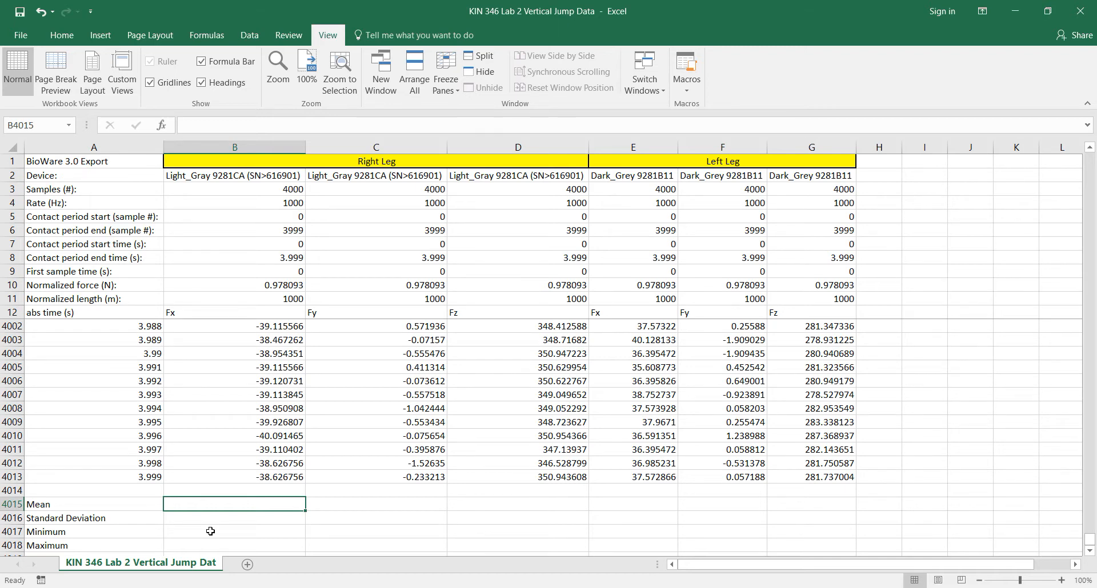
pyautogui.write('=')
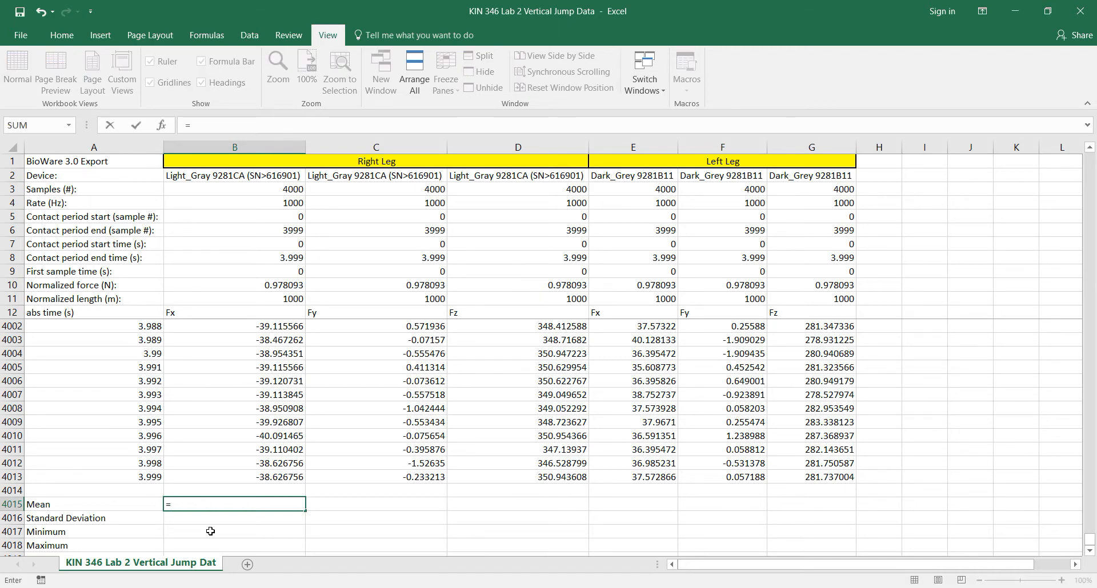
pyautogui.write('aver')
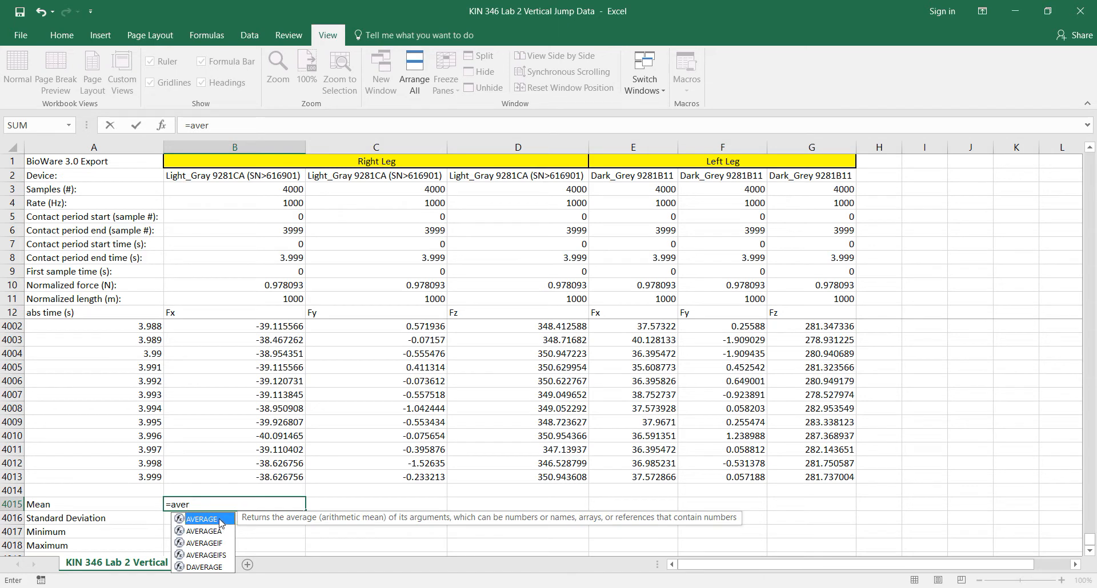
pyautogui.doubleClick(220, 520)
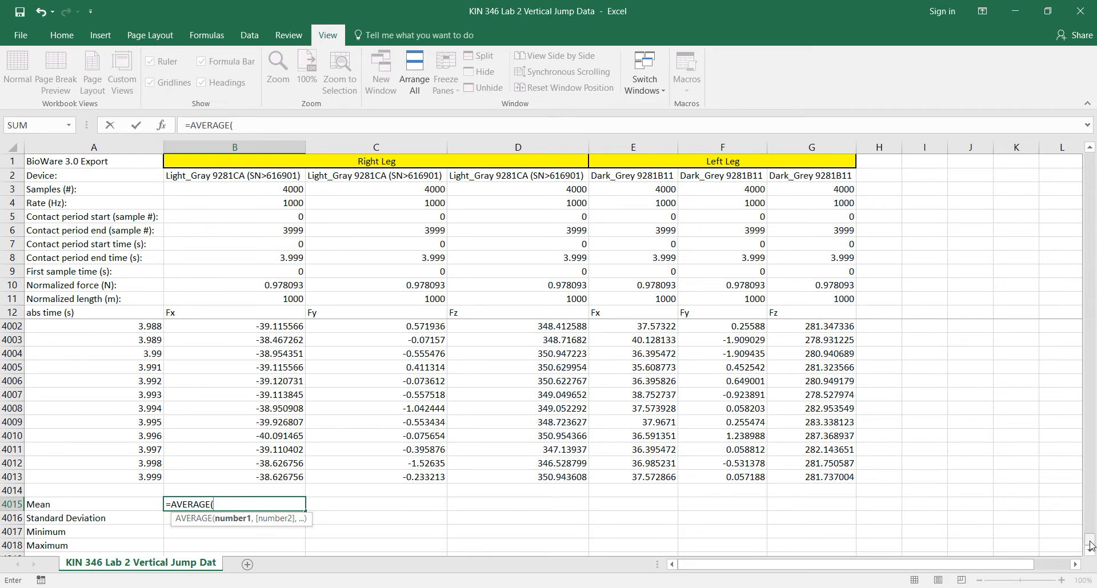
pyautogui.moveTo(1090, 545); pyautogui.dragTo(1091, 151)
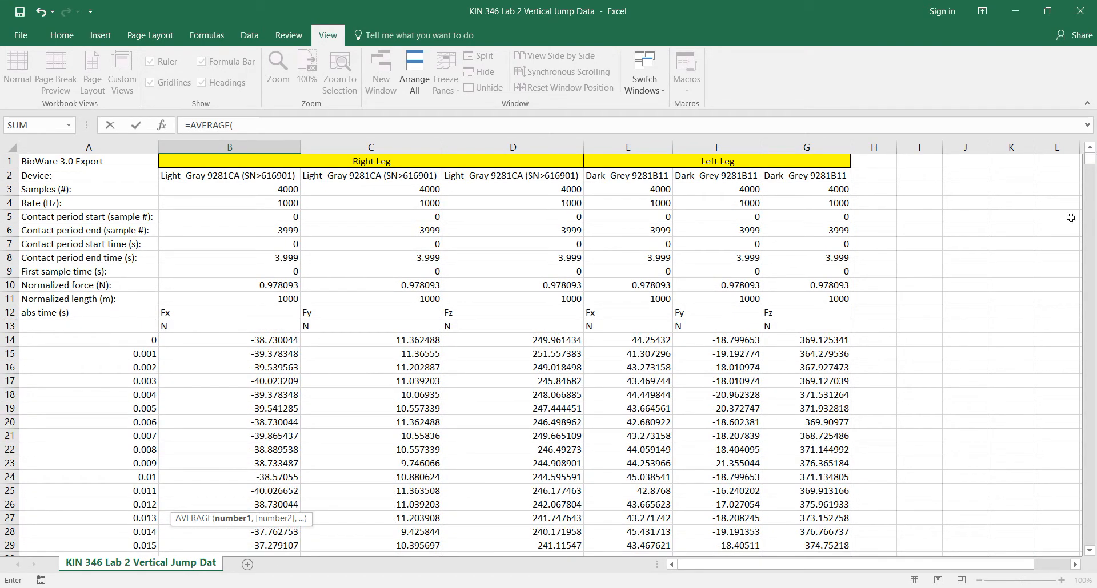
pyautogui.click(259, 340)
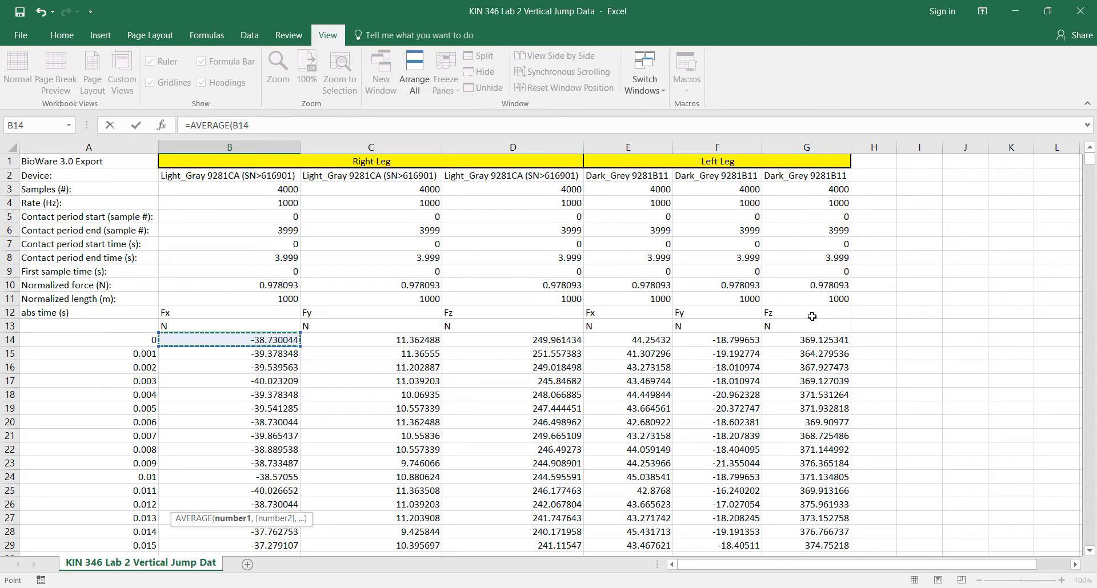
pyautogui.hotkey('ctrl', 'shift', 'Down')
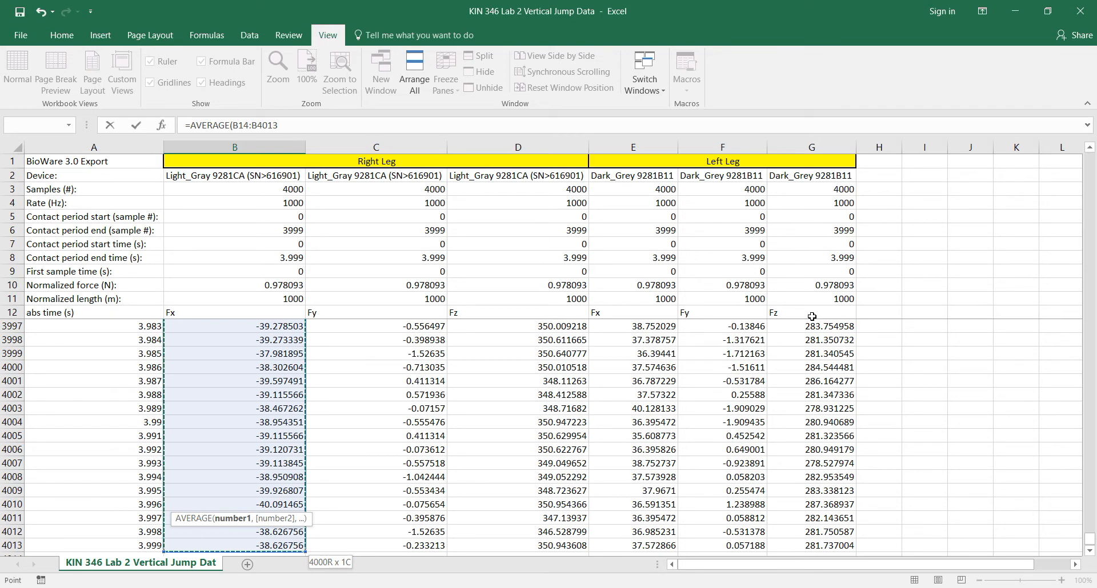
pyautogui.press('Return')
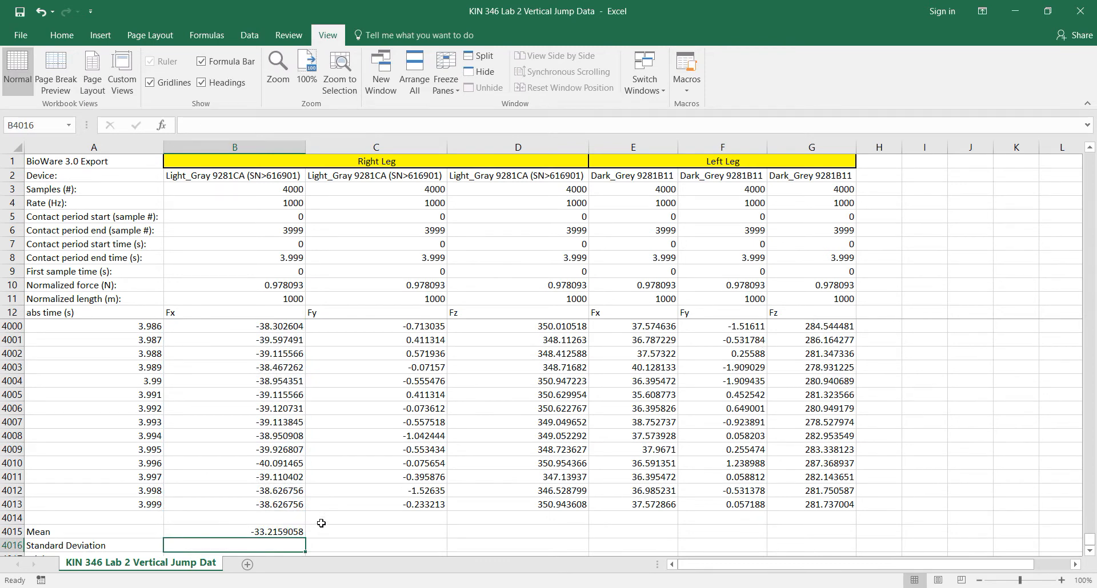
# Step: Begin a STDEVA formula in B4016 for the standard deviation of the right leg's Fx data
pyautogui.scroll(-1, 321, 523)
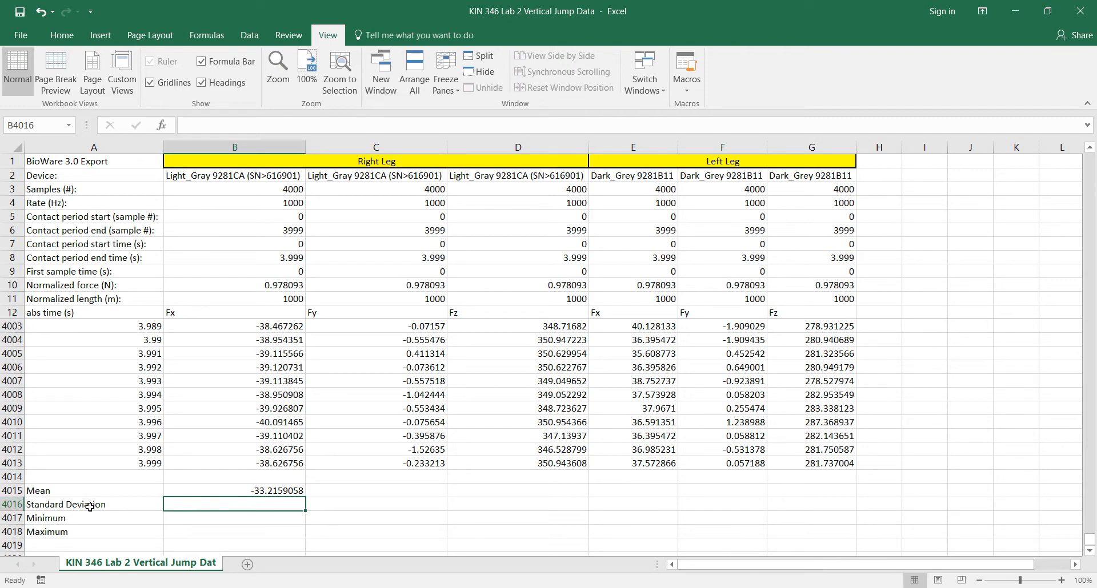
pyautogui.doubleClick(241, 507)
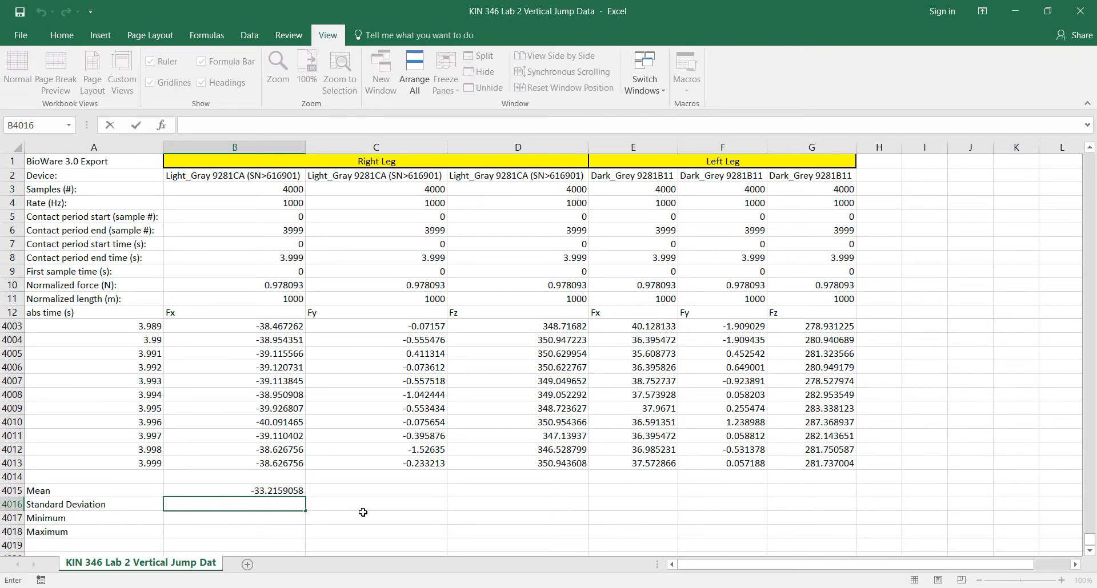
pyautogui.write('=std')
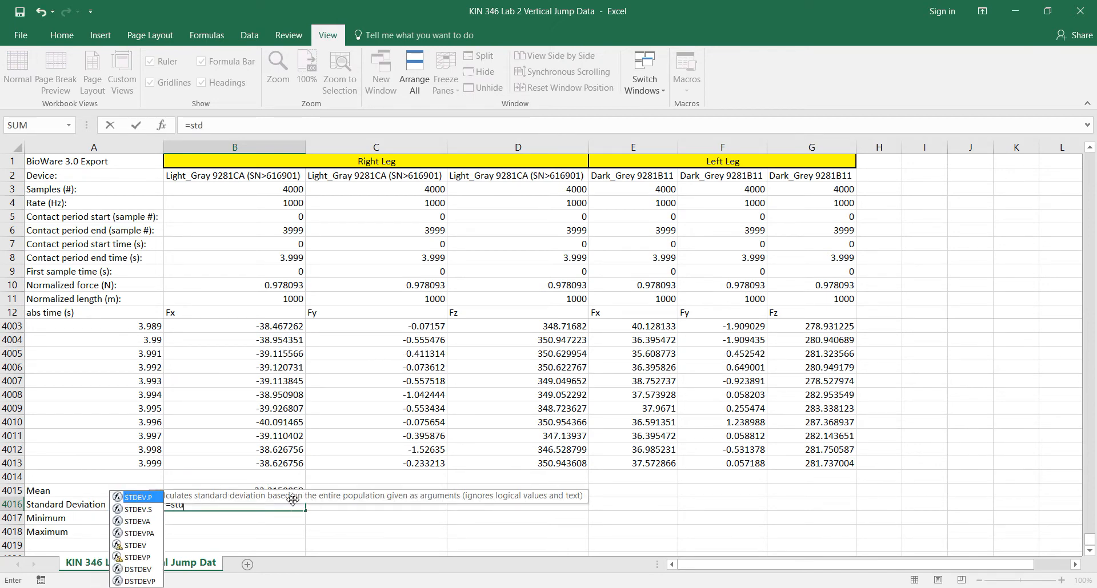
pyautogui.doubleClick(145, 522)
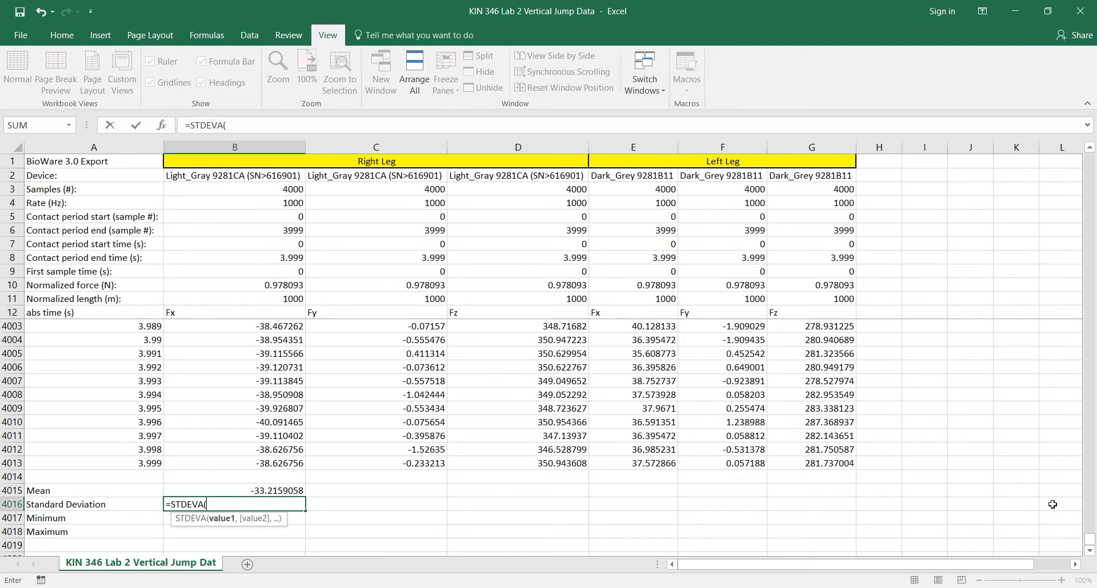
pyautogui.moveTo(1090, 542); pyautogui.dragTo(1091, 543)
pyautogui.moveTo(1095, 326); pyautogui.dragTo(1090, 156)
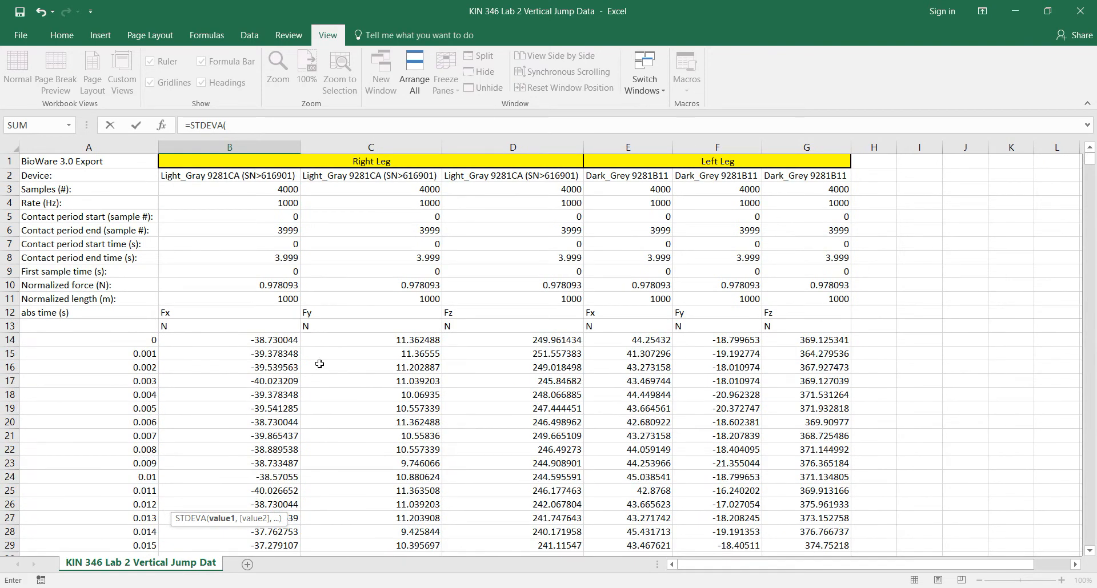
pyautogui.click(280, 340)
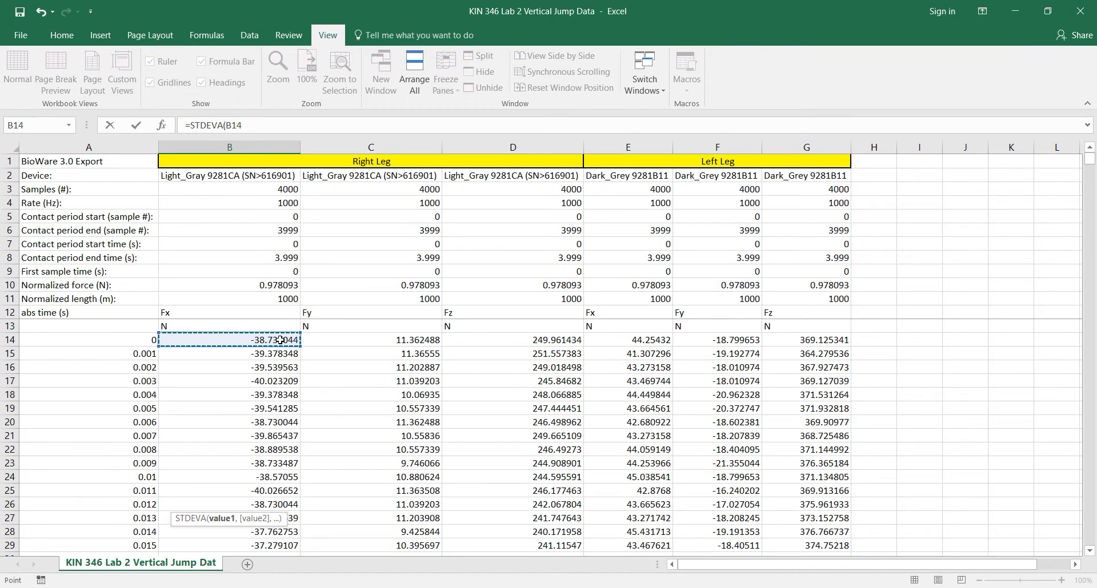
pyautogui.hotkey('ctrl', 'shift', 'Down')
pyautogui.hotkey('ctrl', 'shift', 'Up')
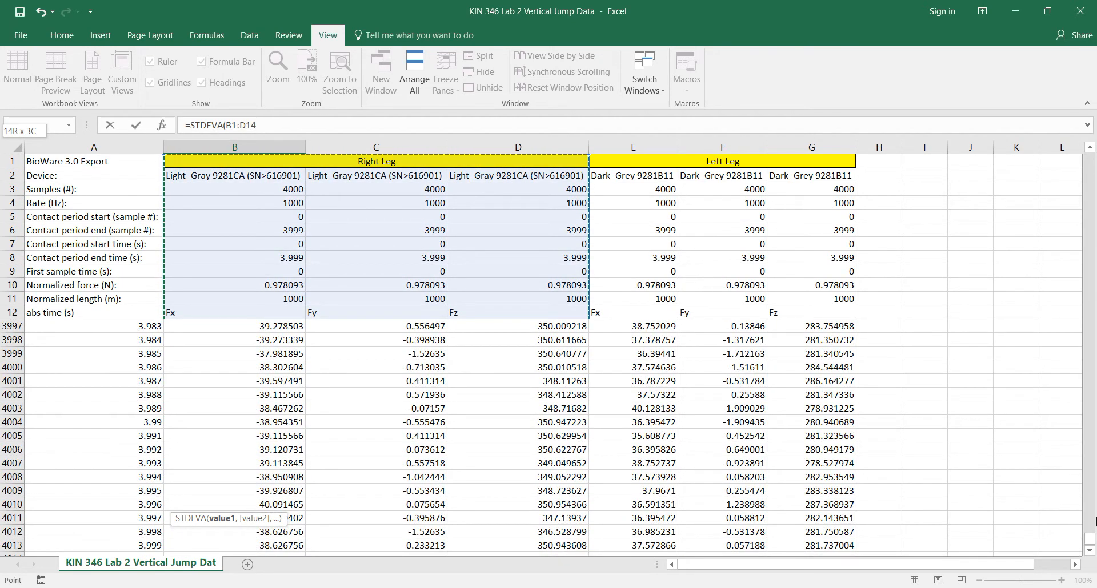
pyautogui.moveTo(1094, 519); pyautogui.dragTo(1093, 158)
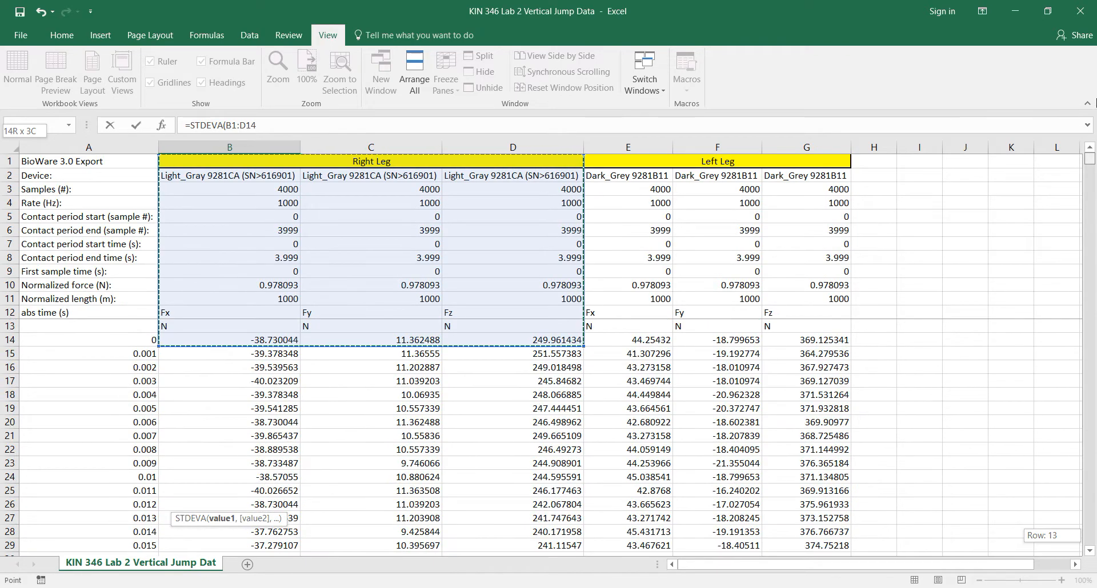
# Step: Complete the STDEVA formula in B4016 over the right leg's Fx data in B14:B4013
pyautogui.click(277, 341)
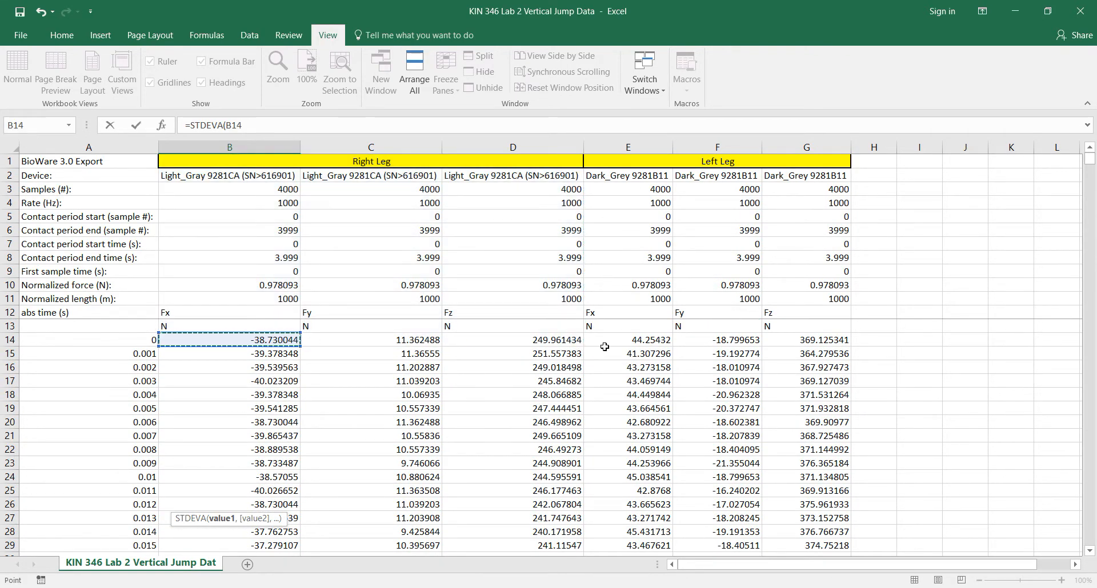
pyautogui.hotkey('ctrl', 'shift', 'Down')
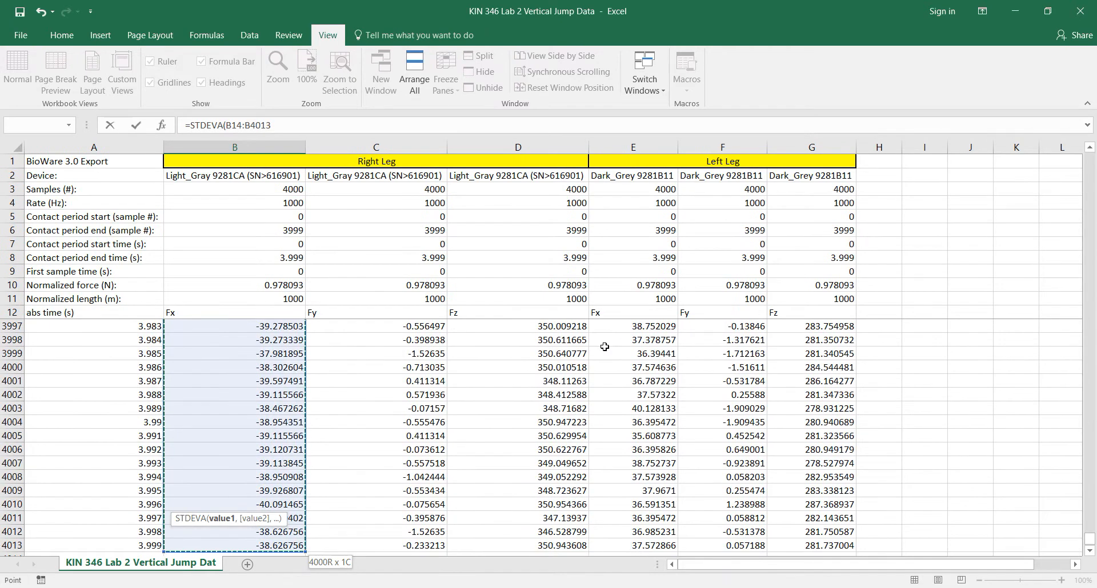
pyautogui.press('Return')
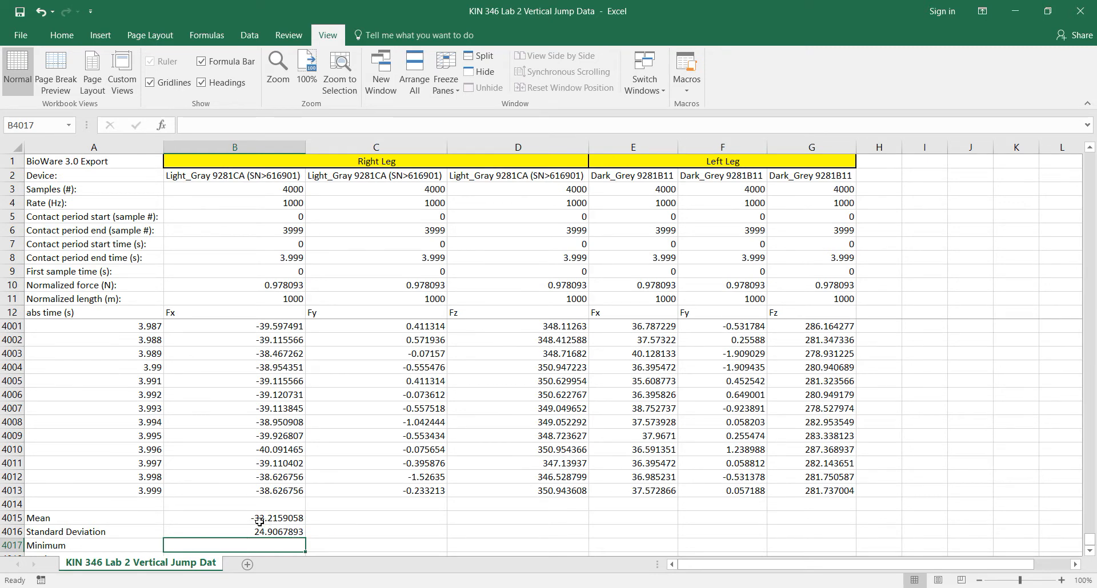
# Step: Calculate the minimum of the right leg's Fx data in B4017 with MIN over B14:B4013
pyautogui.scroll(-1, 259, 522)
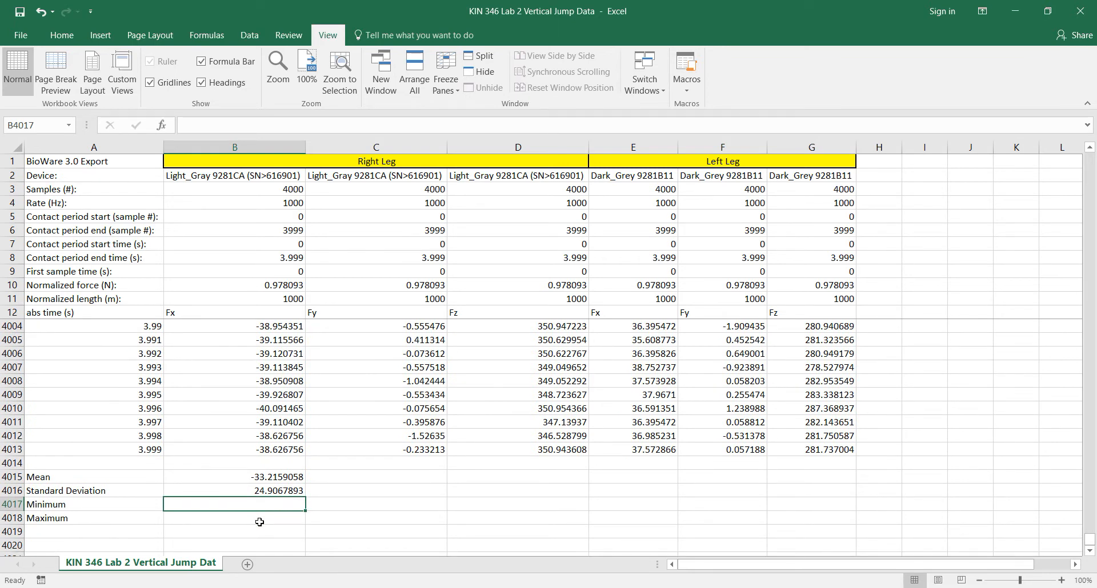
pyautogui.write('=')
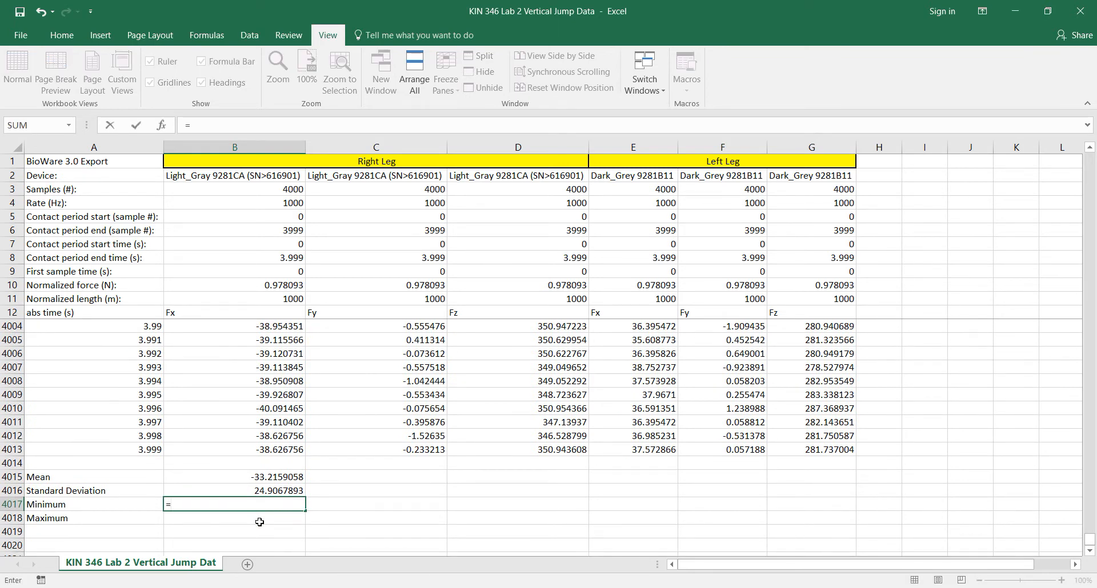
pyautogui.write('min')
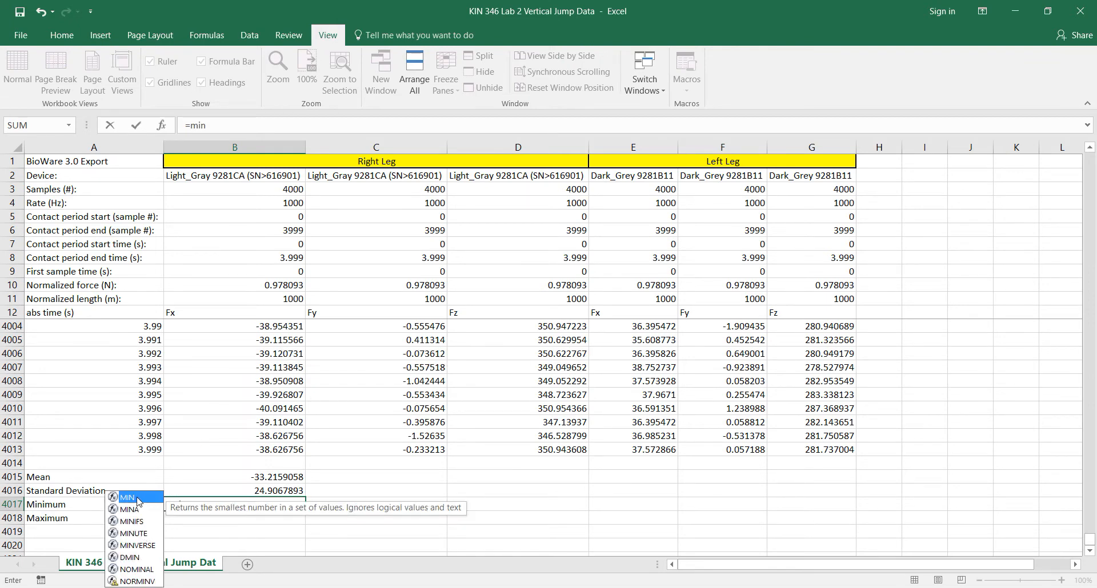
pyautogui.doubleClick(137, 500)
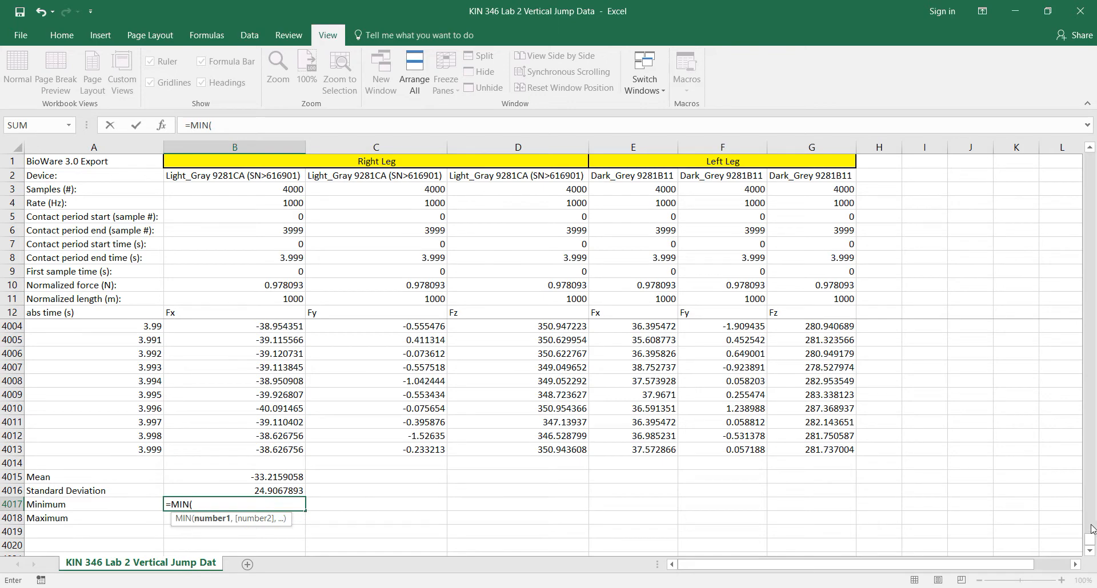
pyautogui.moveTo(1090, 540); pyautogui.dragTo(1090, 158)
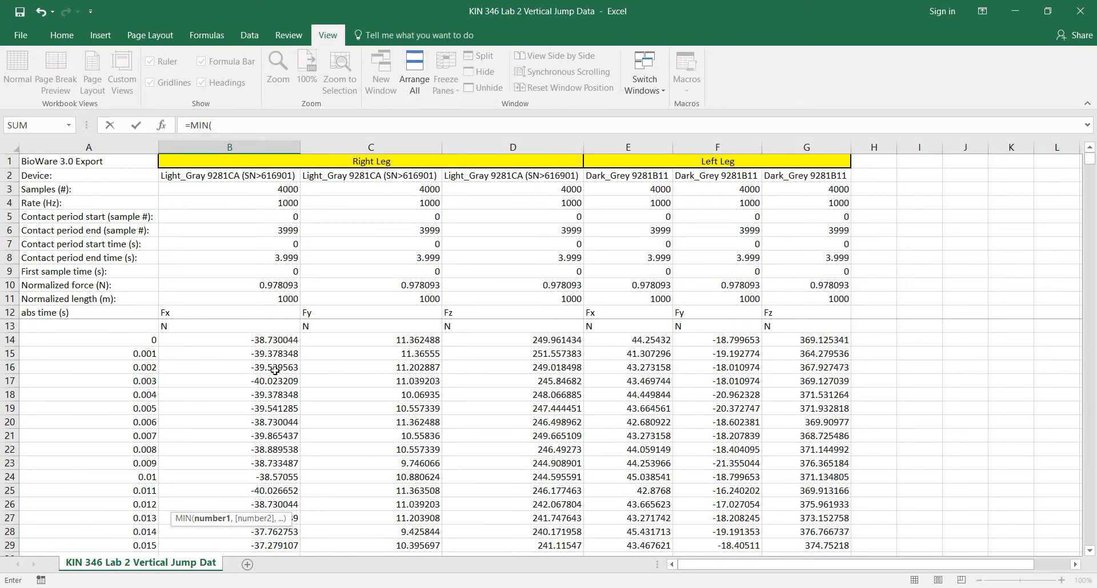
pyautogui.click(283, 341)
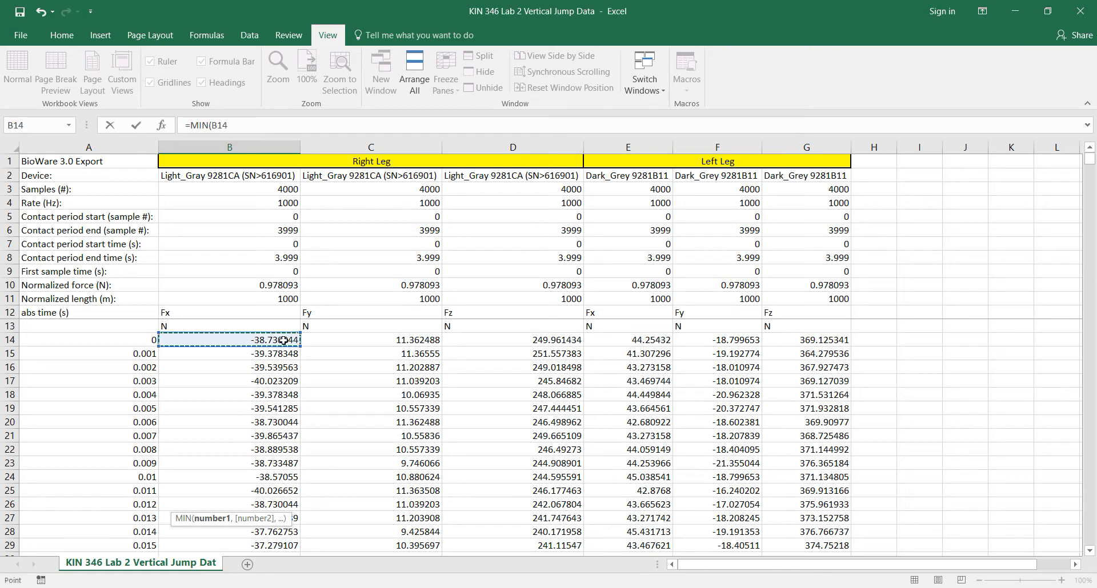
pyautogui.hotkey('ctrl', 'shift', 'Down')
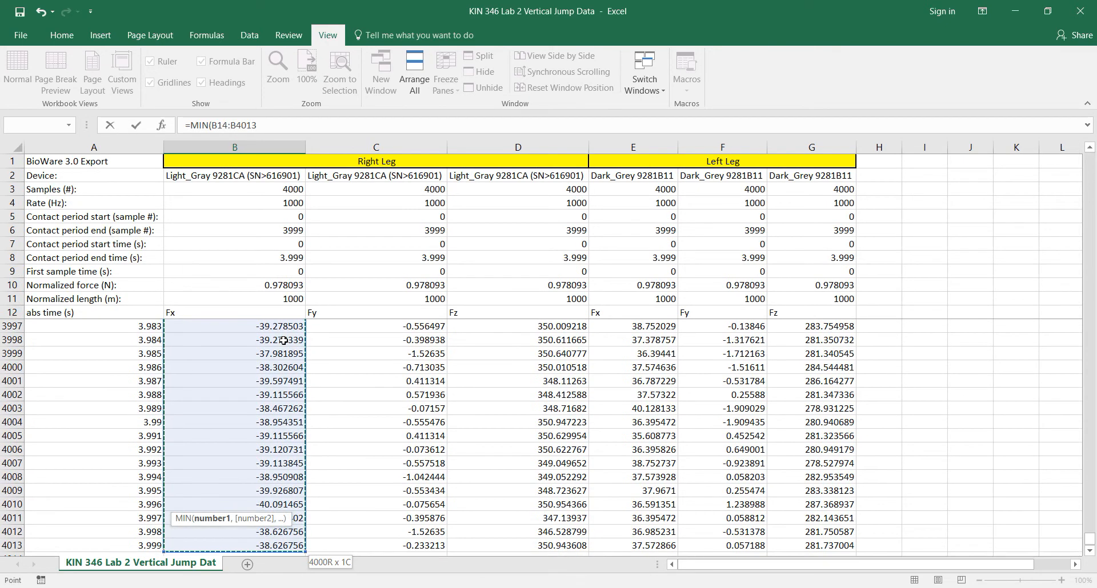
pyautogui.press('Return')
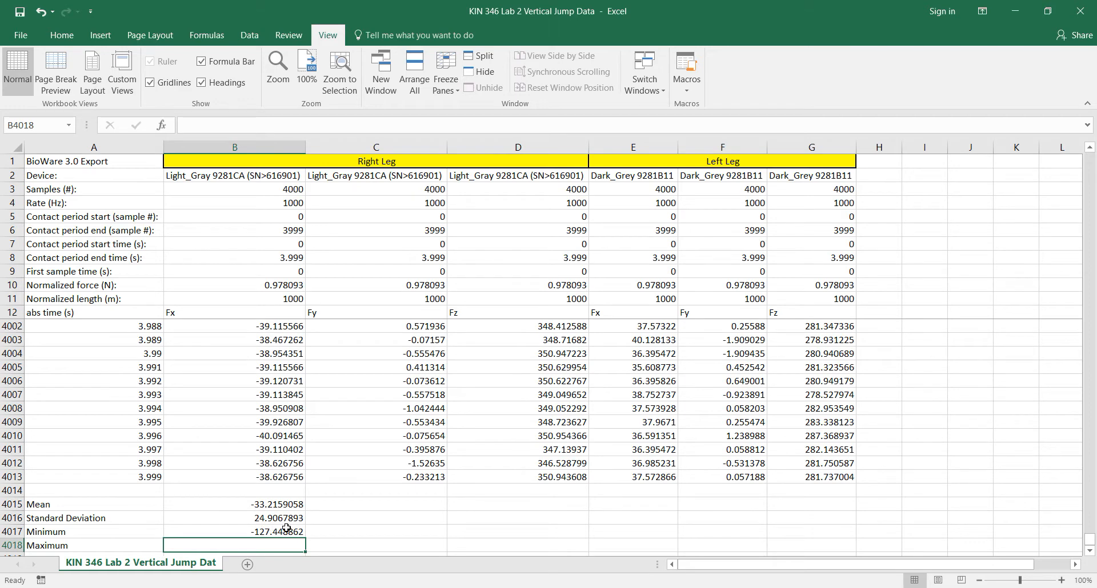
# Step: Calculate the maximum of the right leg's Fx data in B4018 with MAX over B14:B4013
pyautogui.write('=max')
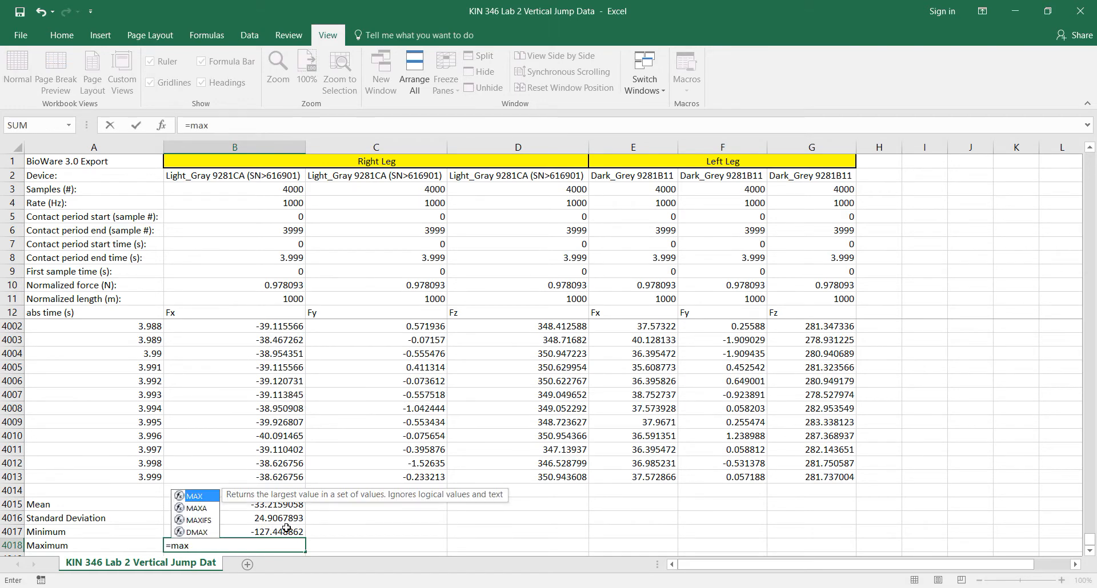
pyautogui.doubleClick(201, 496)
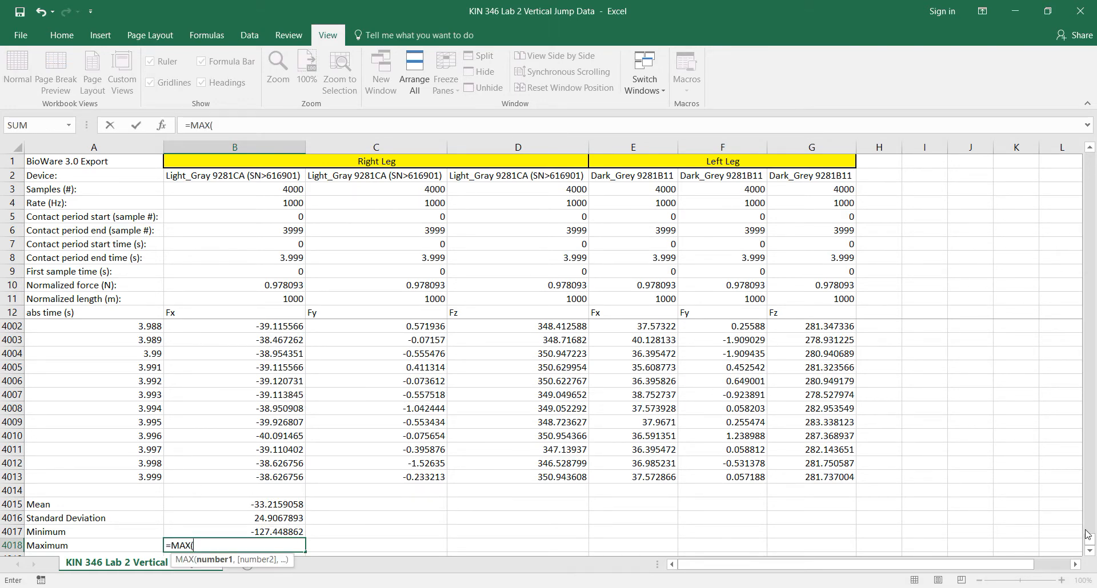
pyautogui.moveTo(1087, 540); pyautogui.dragTo(1090, 159)
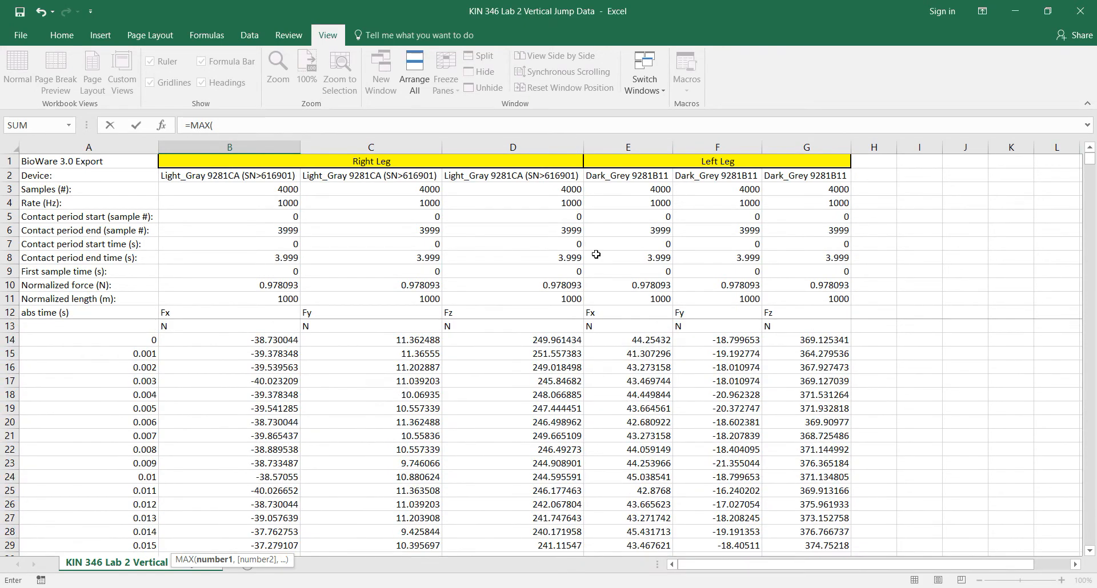
pyautogui.click(279, 338)
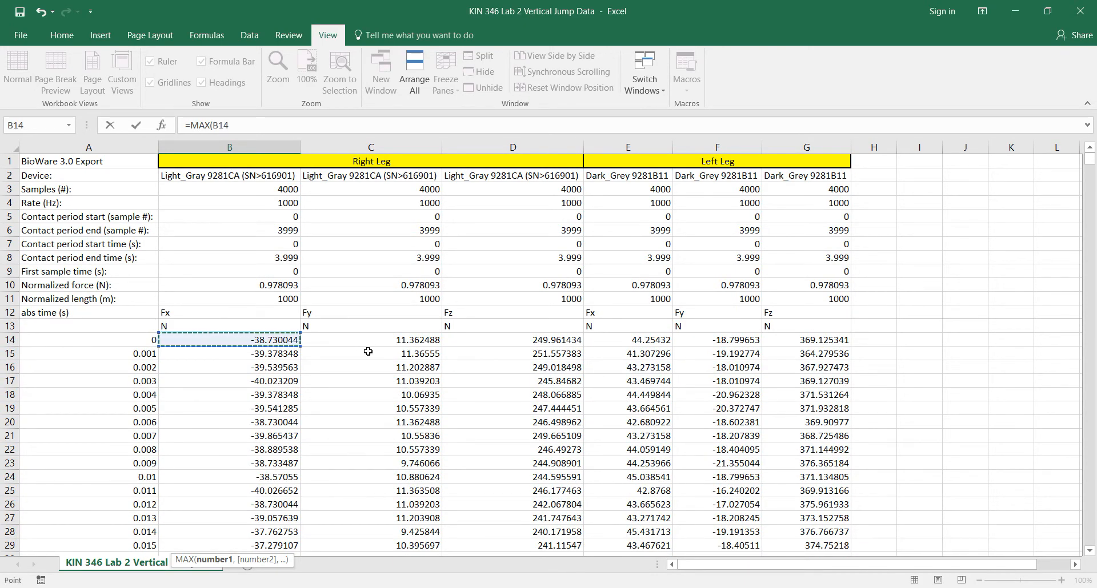
pyautogui.hotkey('ctrl', 'shift', 'Down')
pyautogui.press('Return')
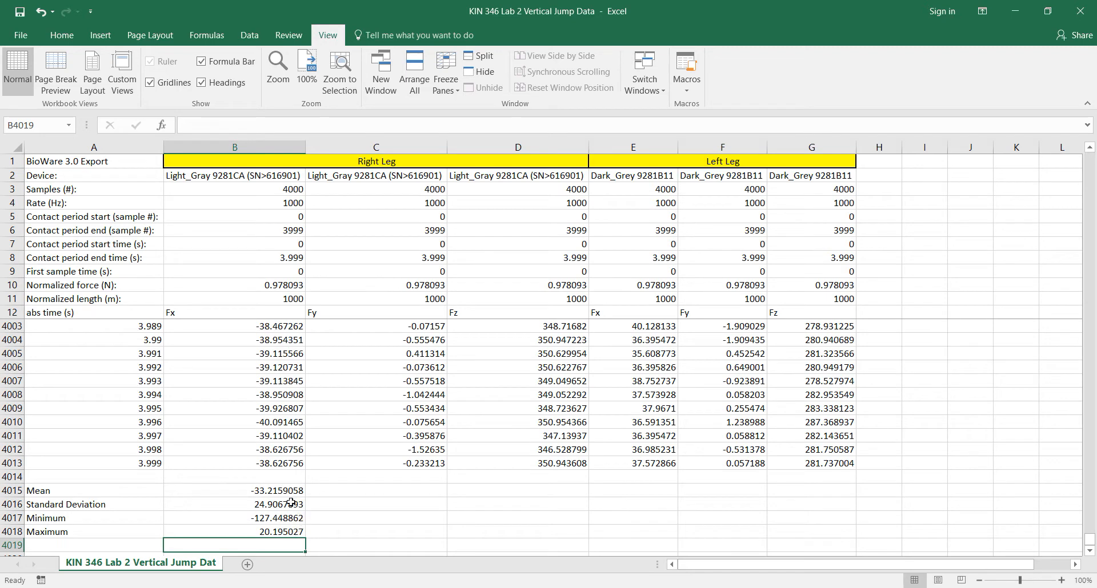
# Step: Fill the four statistics formulas in B4015:B4018 across through column G for the remaining right and left leg forces
pyautogui.moveTo(286, 491); pyautogui.dragTo(280, 537)
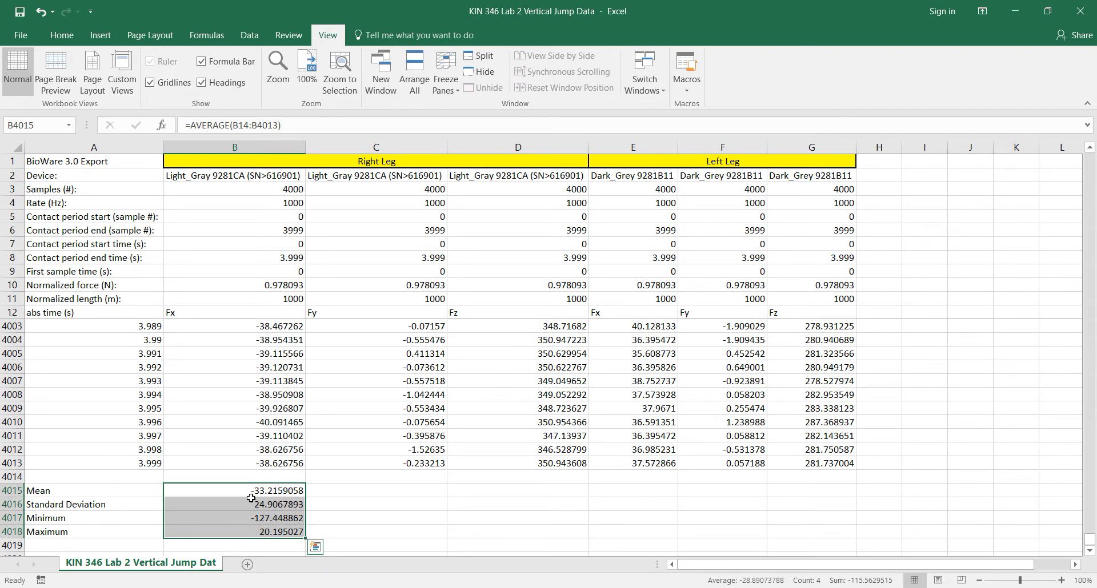
pyautogui.moveTo(231, 486); pyautogui.dragTo(218, 524)
pyautogui.moveTo(306, 539); pyautogui.dragTo(827, 519)
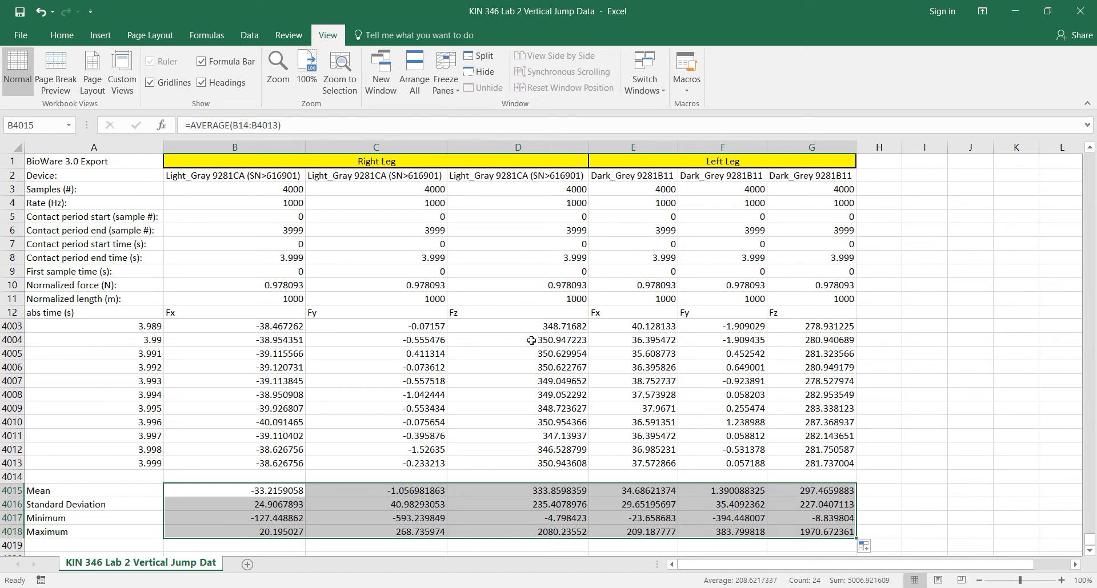
pyautogui.click(905, 491)
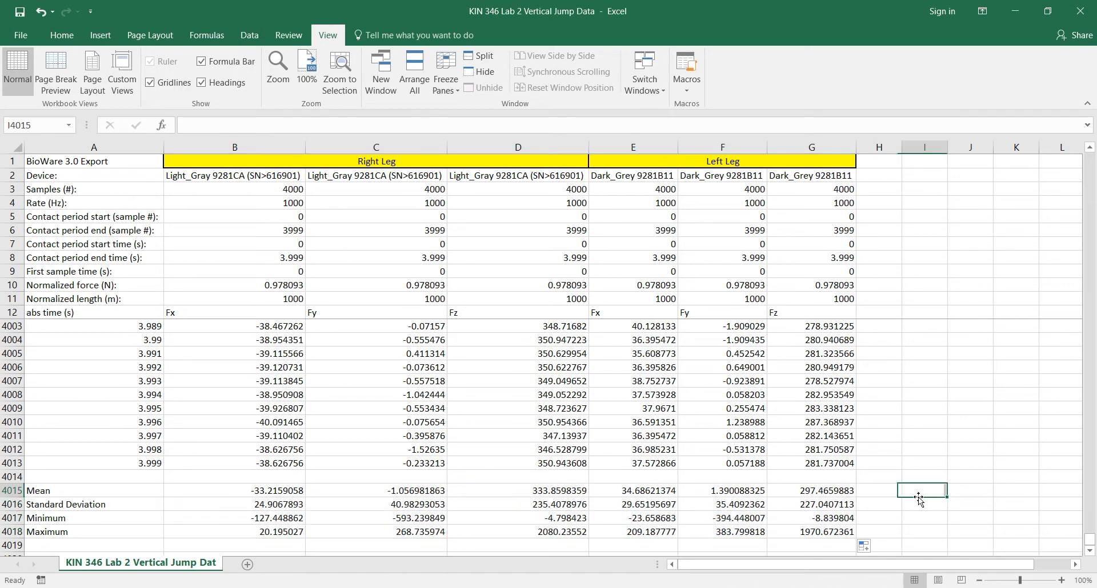
pyautogui.click(570, 536)
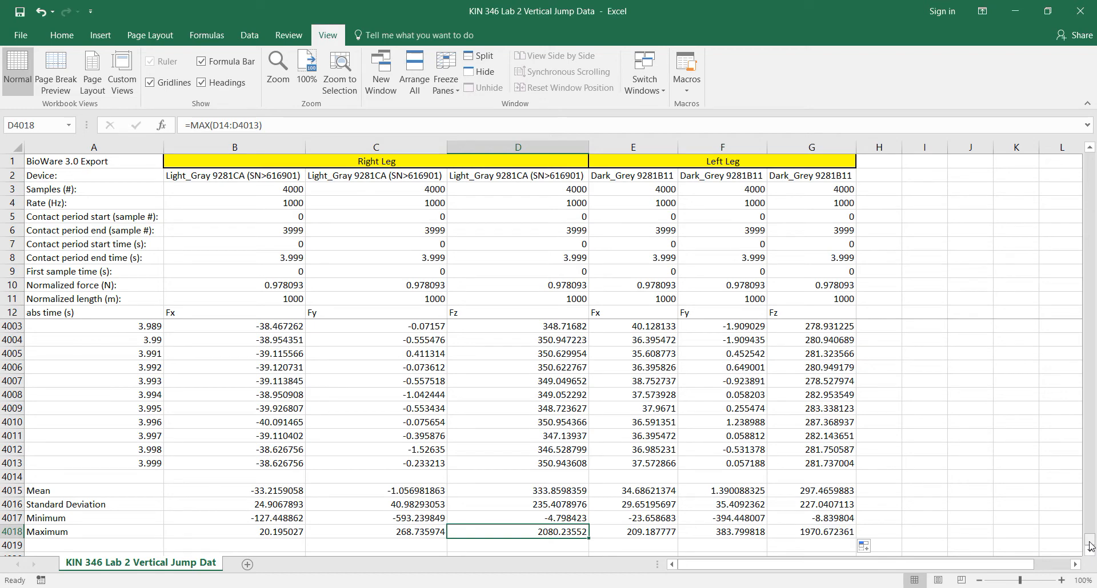
# Step: Insert an empty Scatter with Smooth Lines chart and place it in the blank area beside the data, around columns J to Q
pyautogui.moveTo(1089, 544); pyautogui.dragTo(1082, 154)
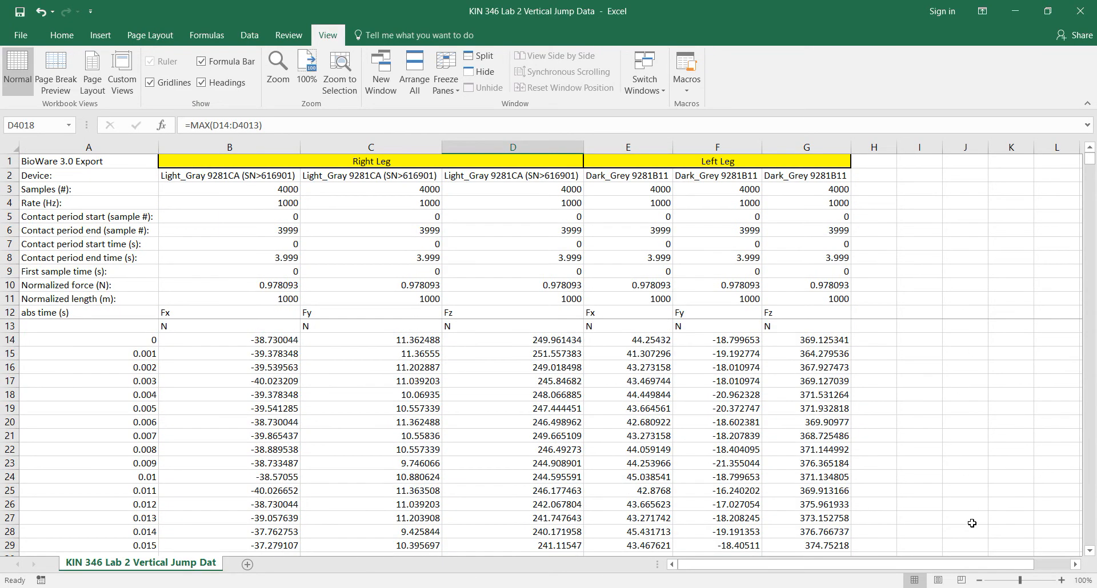
pyautogui.click(980, 580)
pyautogui.click(980, 580)
pyautogui.click(980, 581)
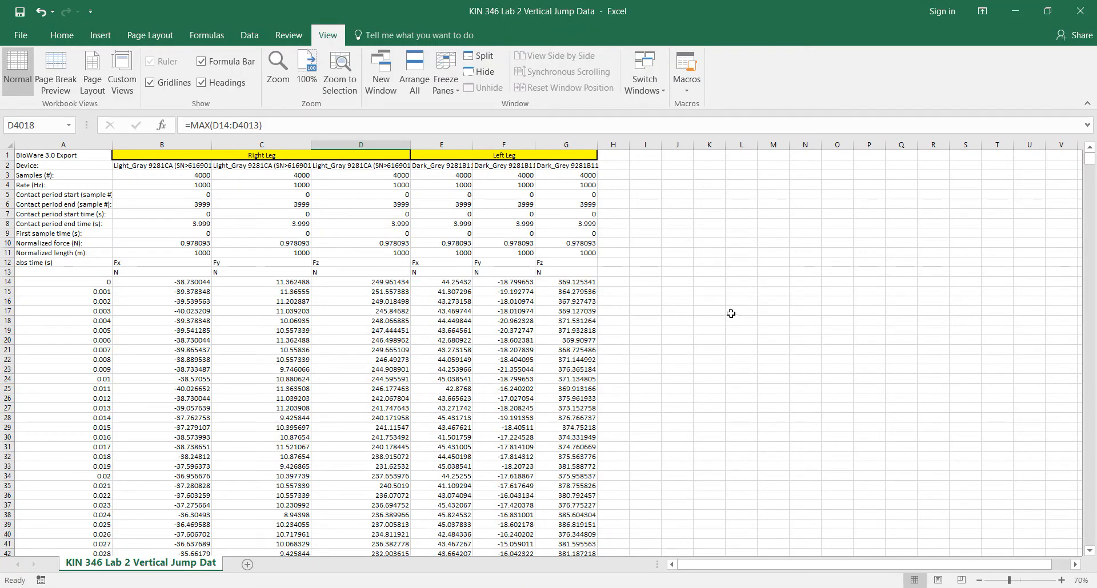
pyautogui.click(1062, 580)
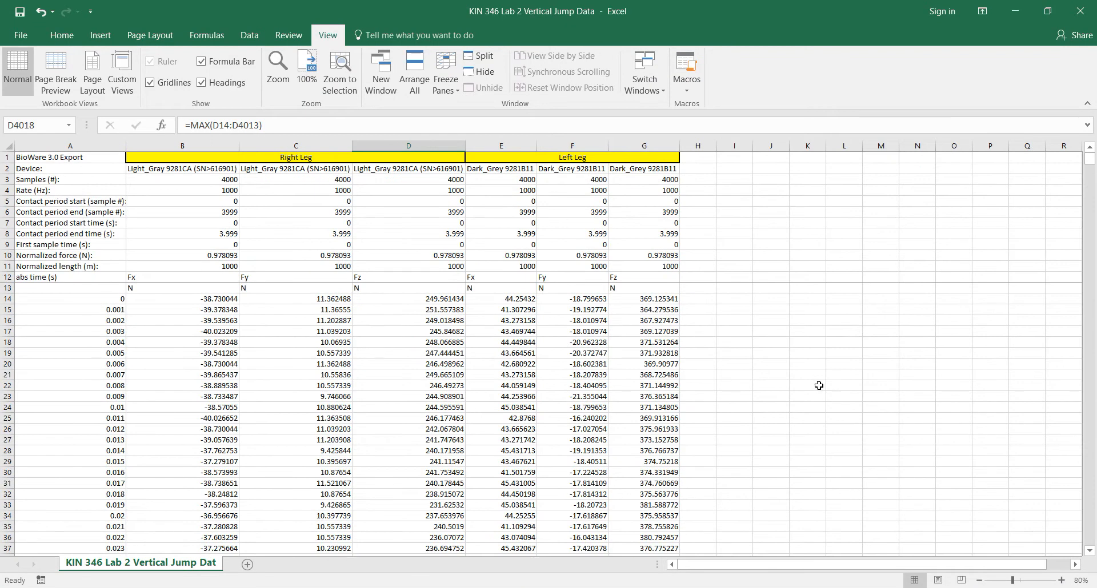
pyautogui.click(736, 311)
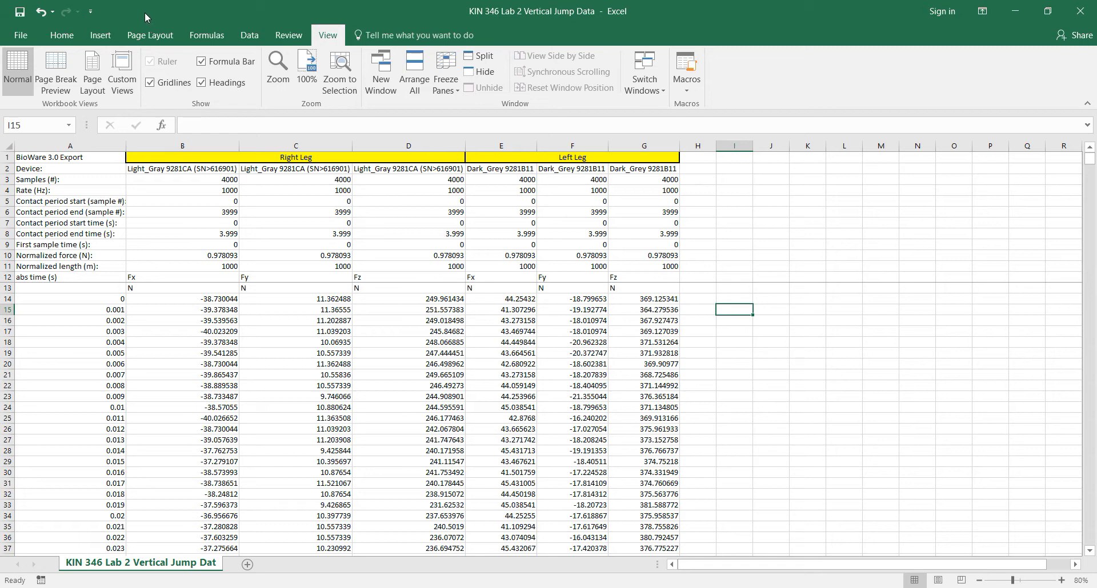
pyautogui.click(103, 35)
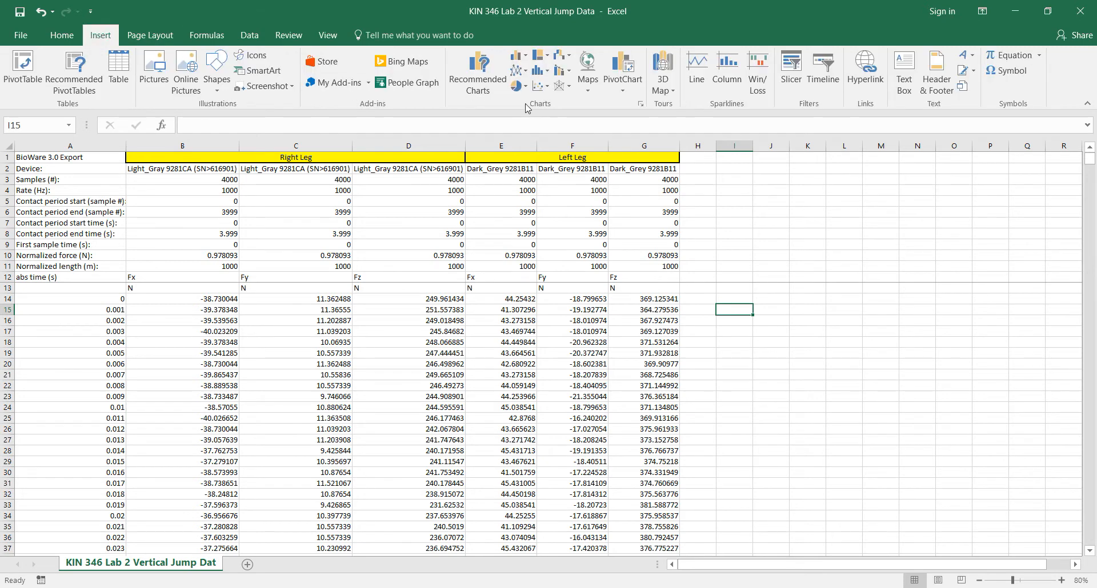
pyautogui.click(548, 87)
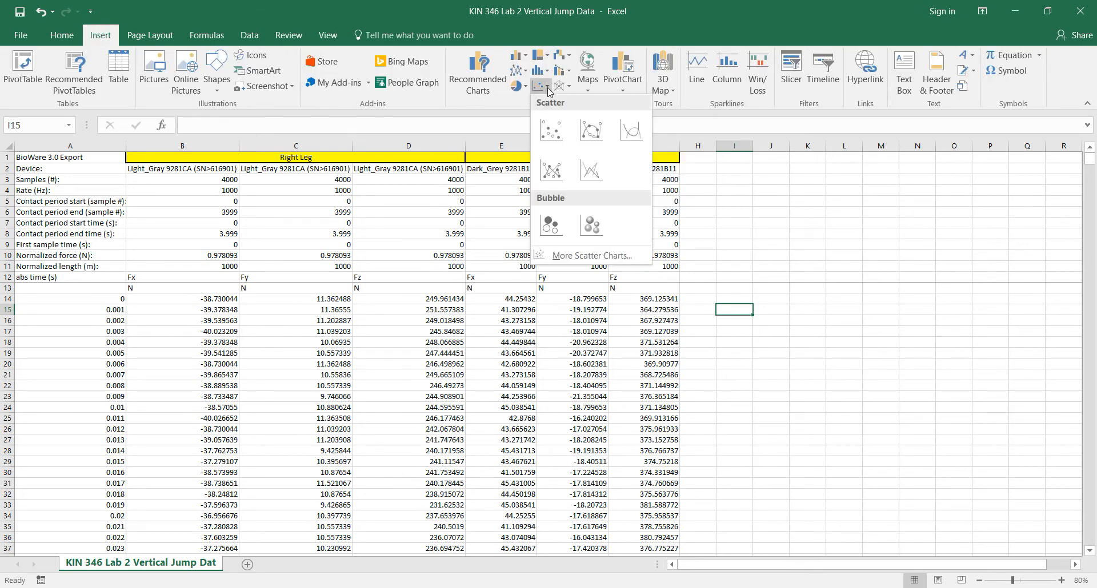
pyautogui.click(632, 139)
pyautogui.moveTo(605, 406); pyautogui.dragTo(934, 353)
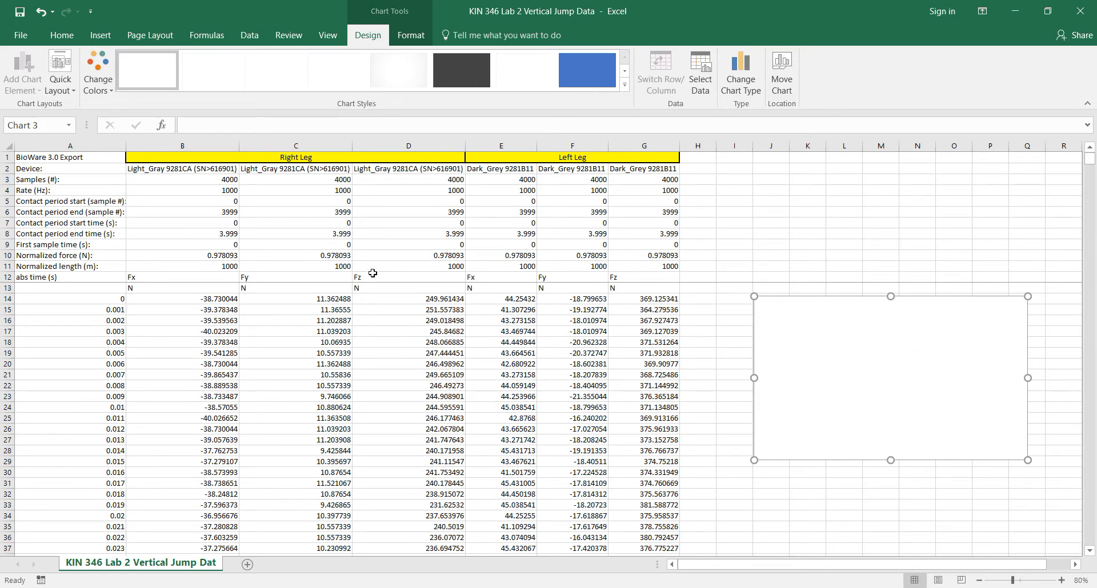
# Step: Add a new data series to the empty chart and name it Right Fz
pyautogui.rightClick(905, 354)
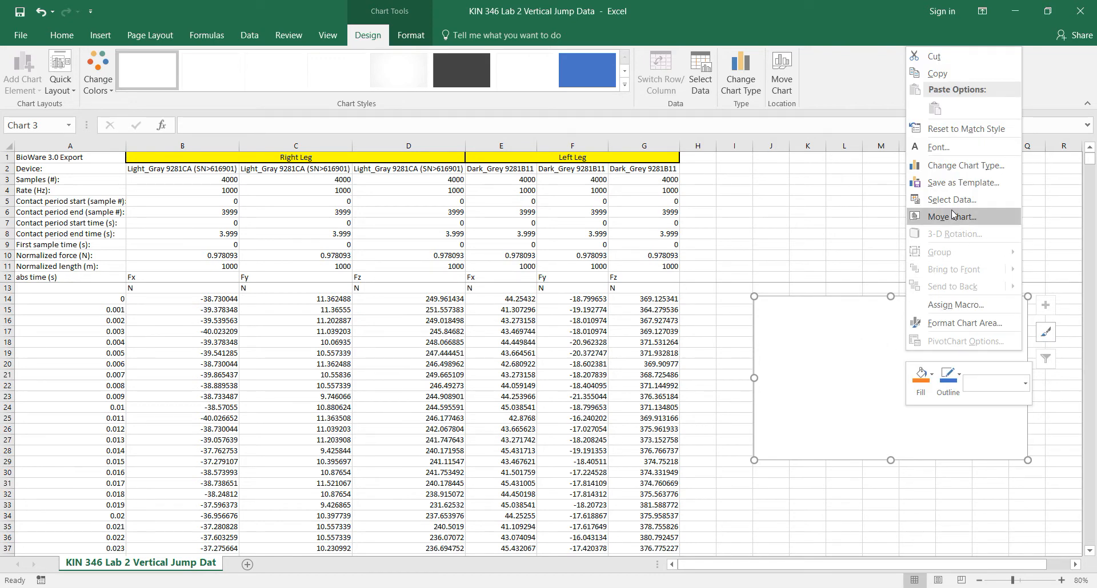
pyautogui.click(992, 203)
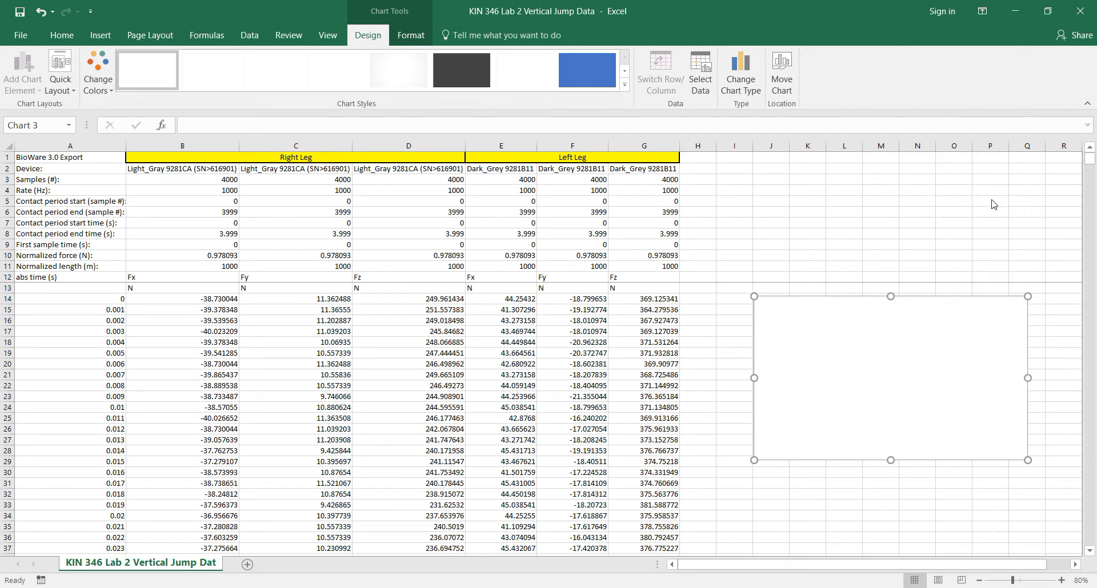
pyautogui.moveTo(328, 173); pyautogui.dragTo(917, 116)
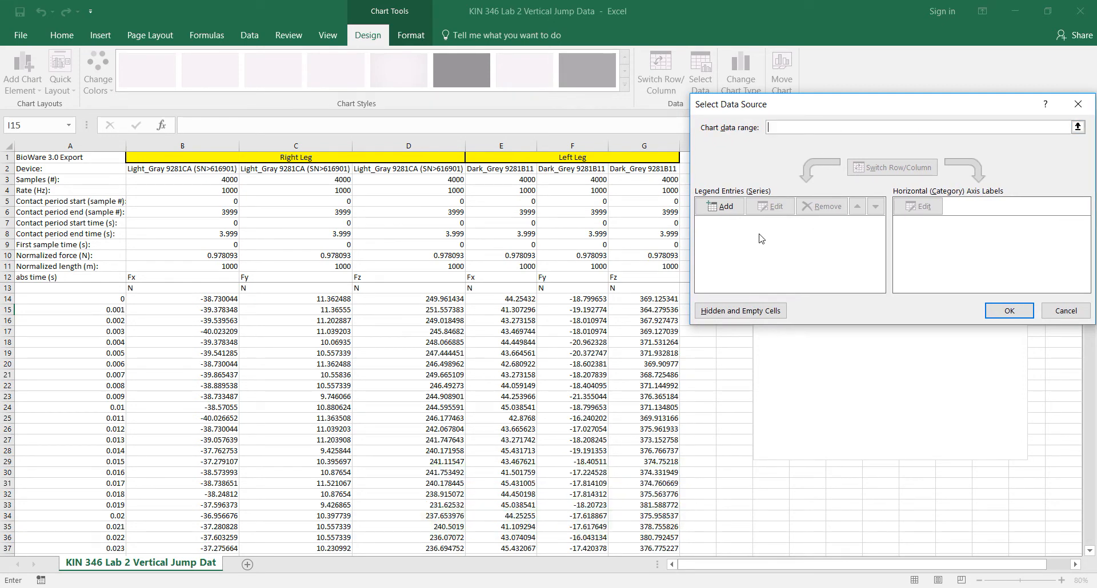
pyautogui.click(730, 209)
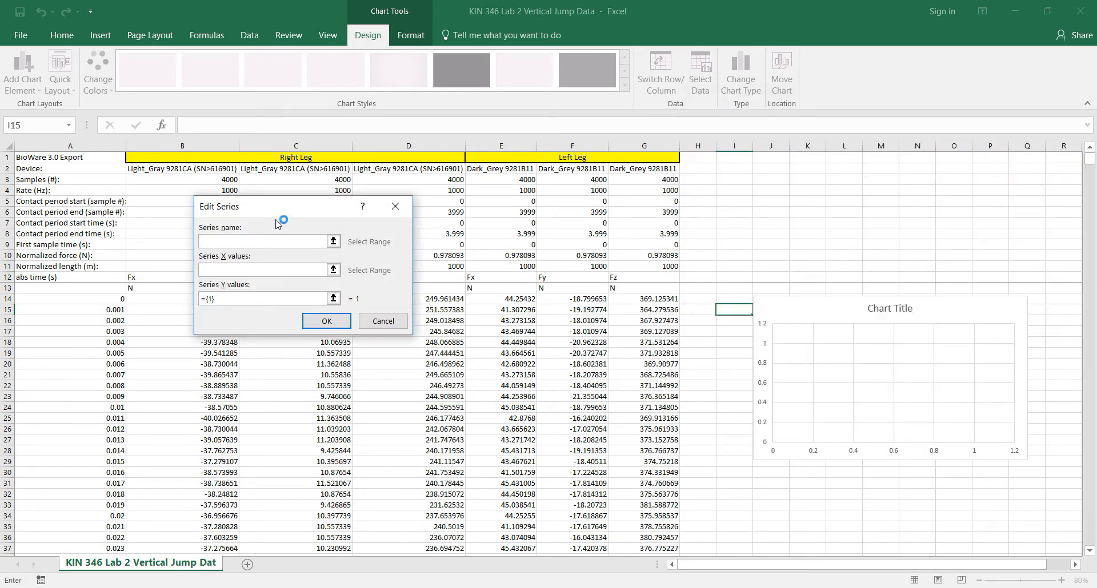
pyautogui.moveTo(274, 215); pyautogui.dragTo(808, 103)
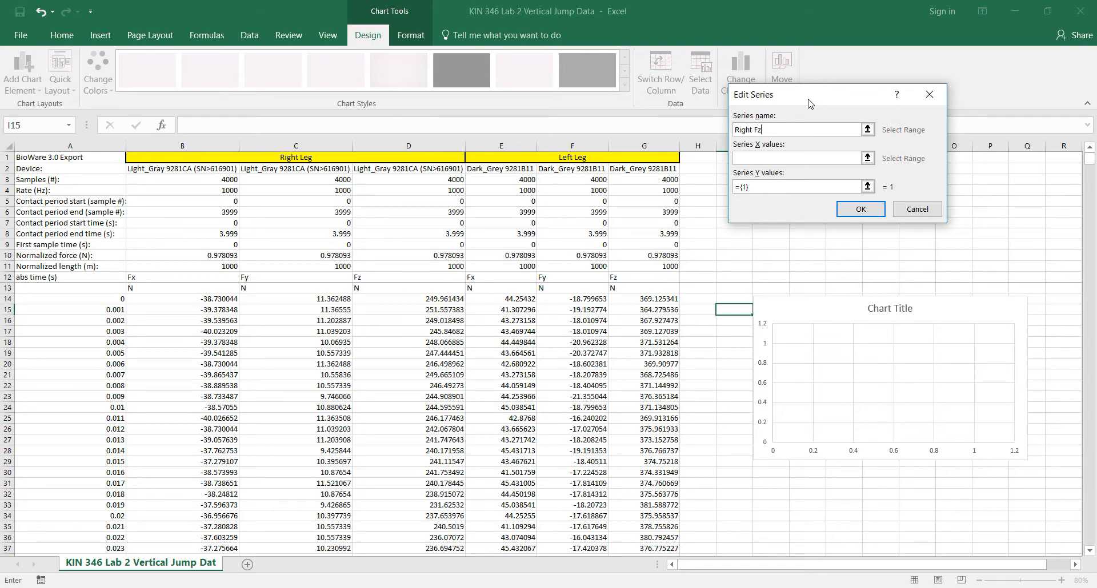
# Step: Set the Right Fz series' X values to the absolute time data in A14:A4013
pyautogui.click(755, 157)
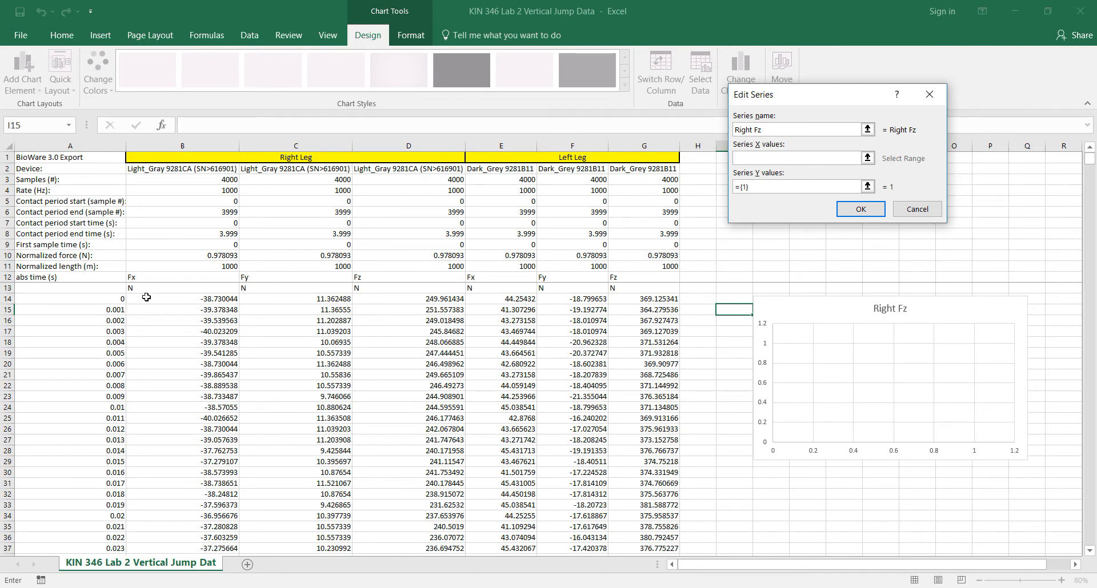
pyautogui.click(102, 299)
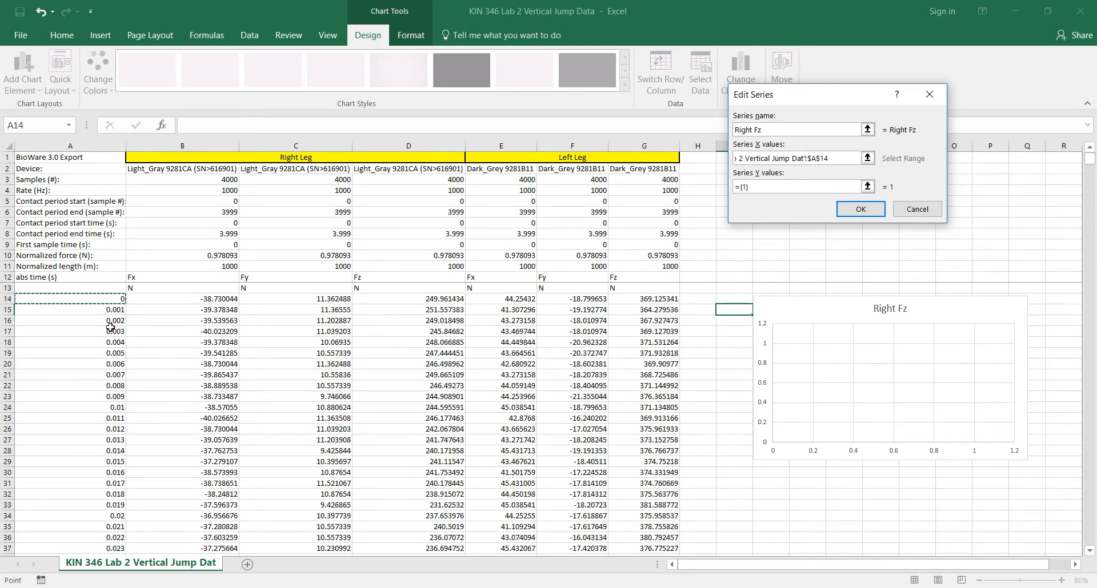
pyautogui.hotkey('ctrl', 'shift', 'Down')
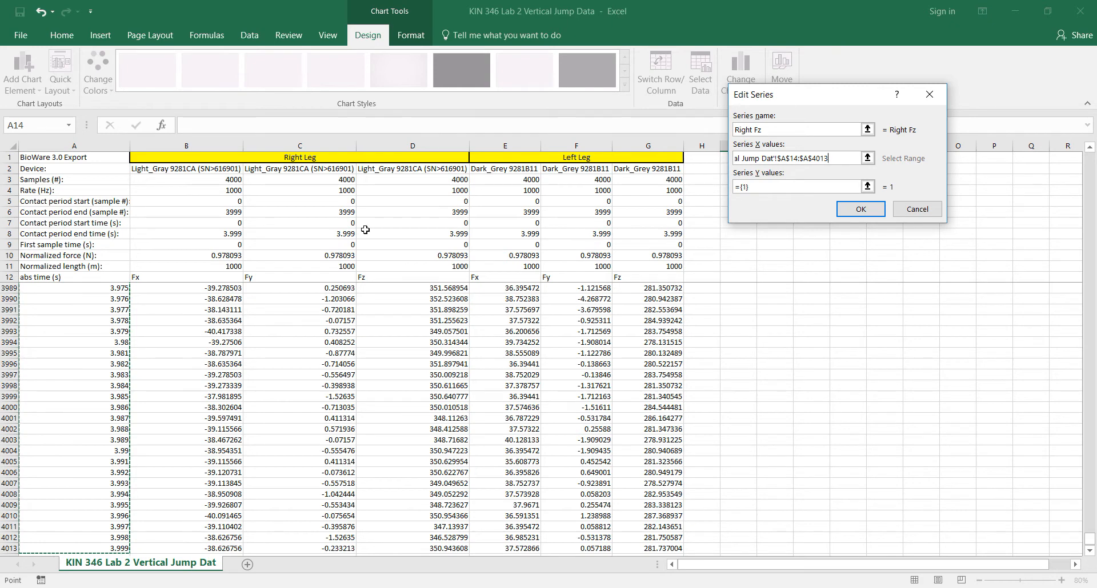
# Step: Set the Right Fz series' Y values to the right leg Fz data in D14:D4013 and apply the chart's data source
pyautogui.click(741, 187)
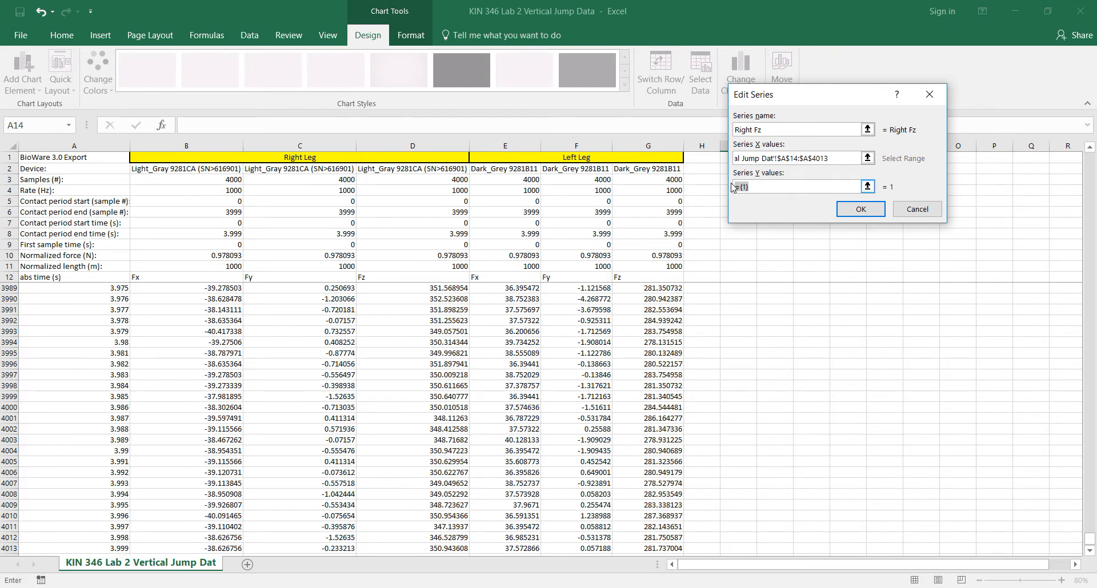
pyautogui.press('BackSpace')
pyautogui.moveTo(1092, 543); pyautogui.dragTo(1093, 149)
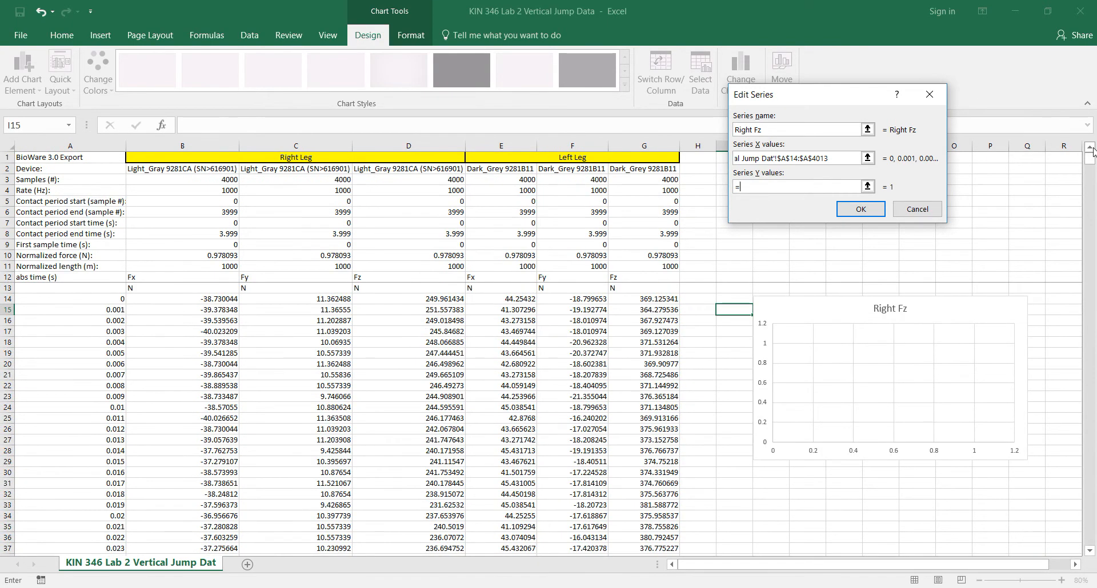
pyautogui.click(414, 300)
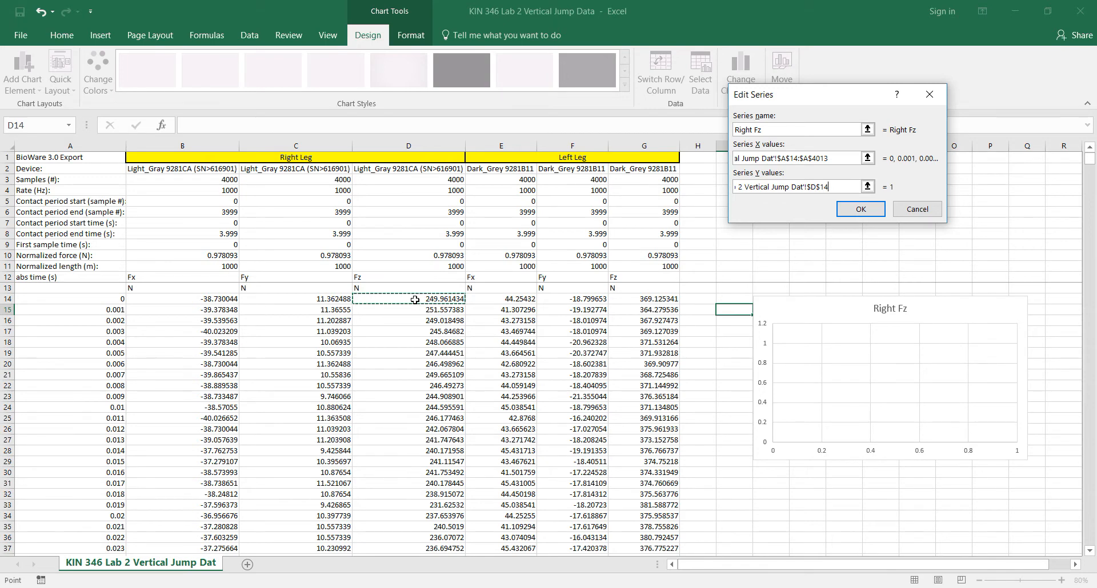
pyautogui.hotkey('ctrl', 'shift', 'Down')
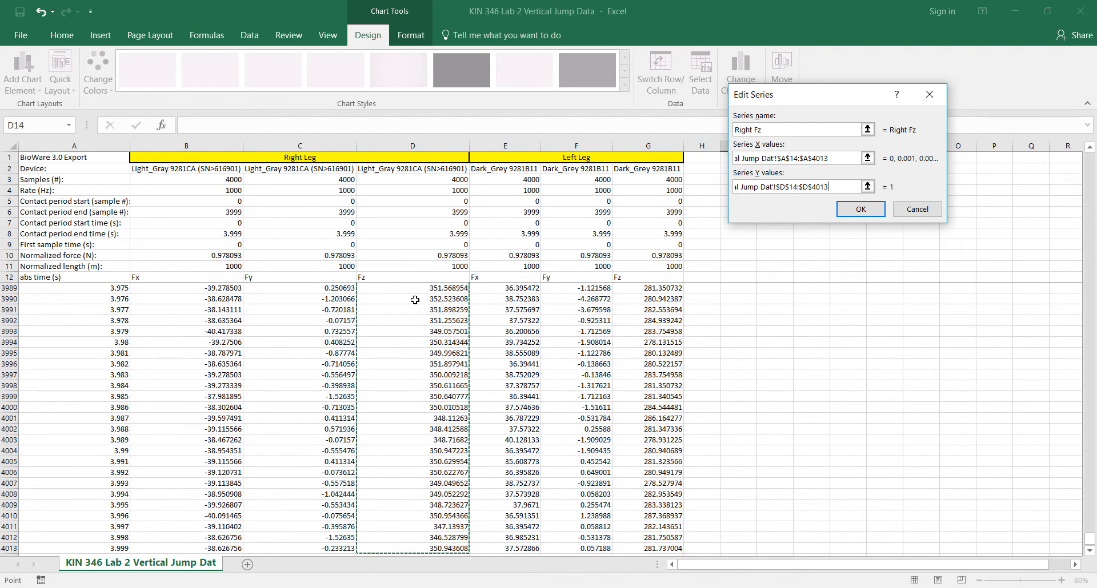
pyautogui.click(843, 211)
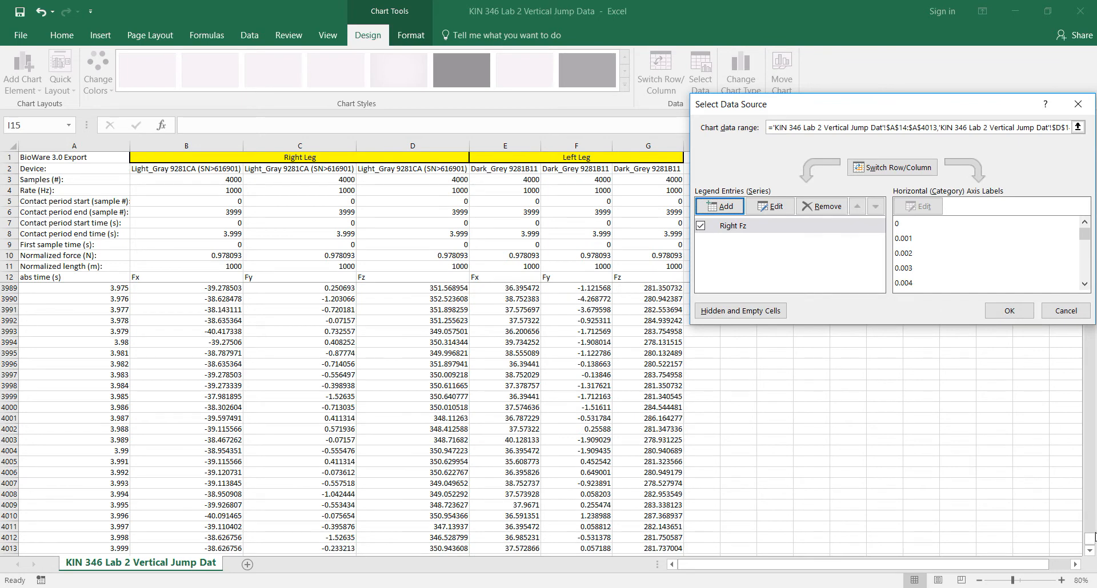
pyautogui.click(1010, 311)
# Step: Enlarge the Right Fz chart and place it beside the data, around columns H to R and rows 14 to 35
pyautogui.moveTo(1090, 542); pyautogui.dragTo(1089, 160)
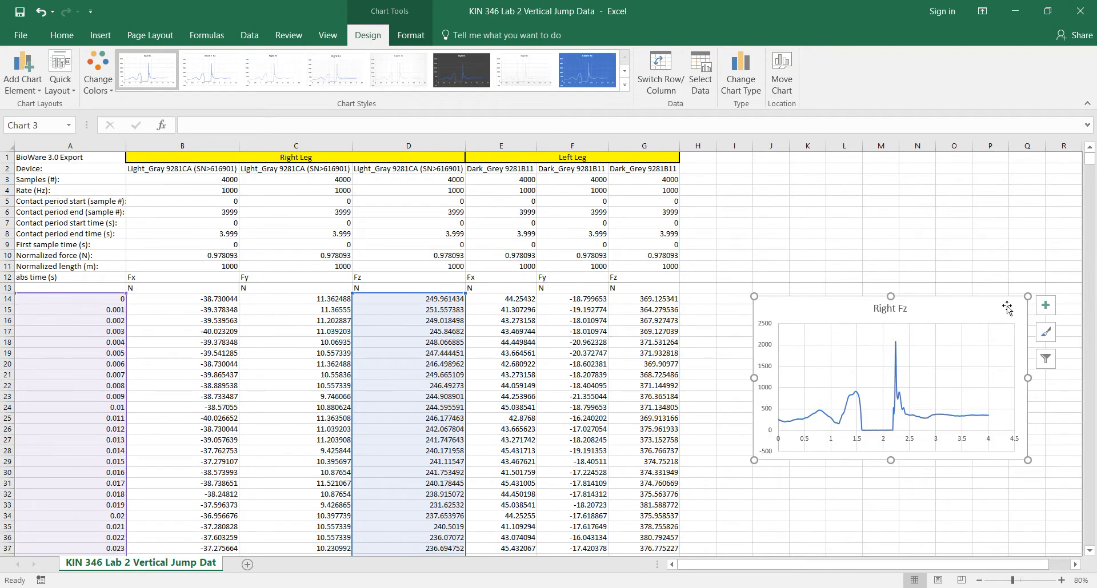
pyautogui.moveTo(1007, 308); pyautogui.dragTo(976, 308)
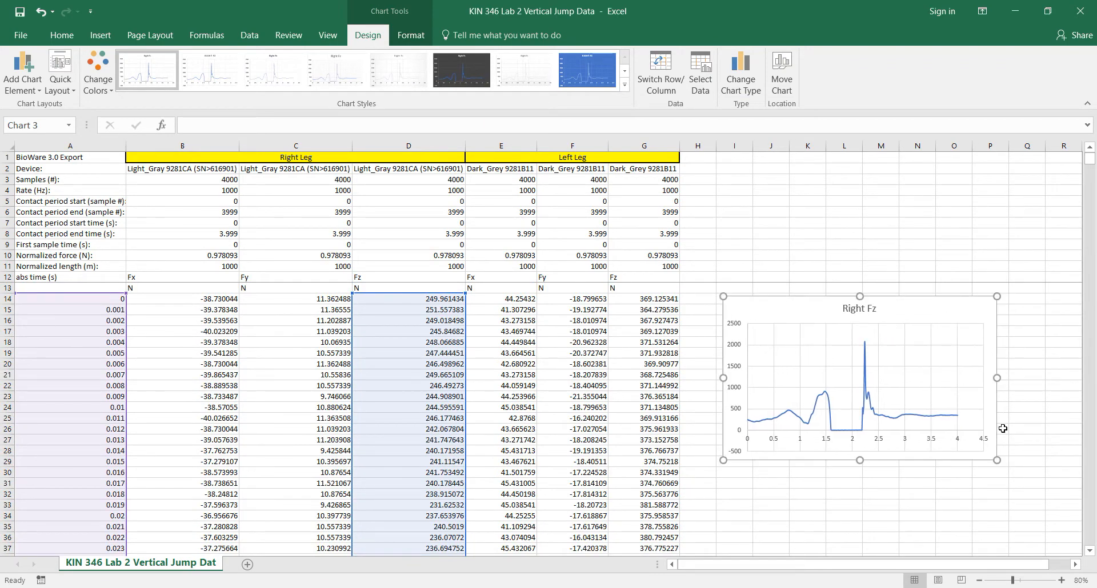
pyautogui.moveTo(997, 461); pyautogui.dragTo(1057, 506)
pyautogui.moveTo(891, 309); pyautogui.dragTo(470, 272)
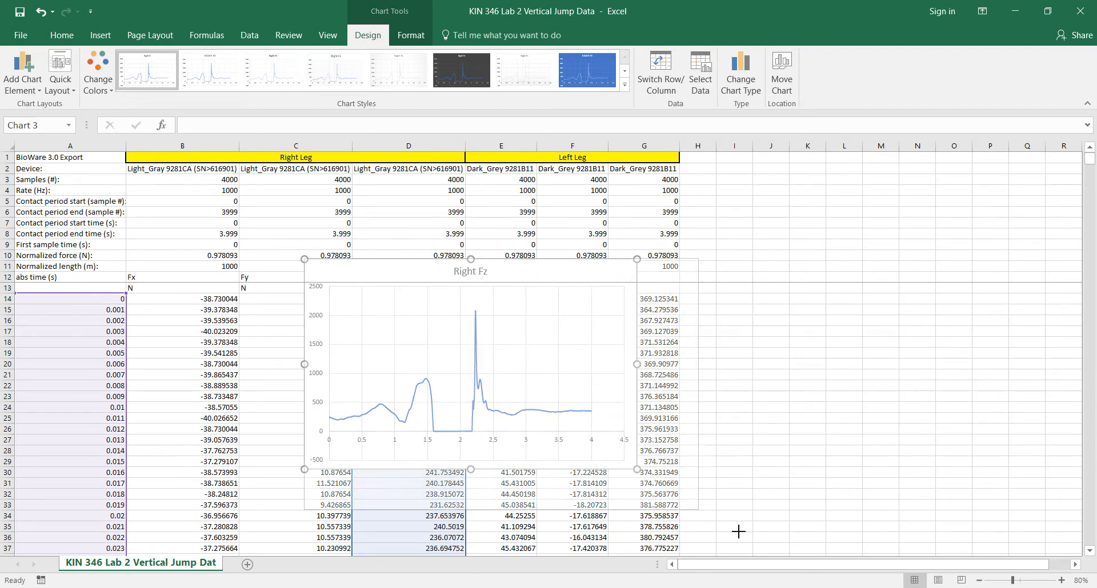
pyautogui.moveTo(738, 532); pyautogui.dragTo(784, 546)
pyautogui.moveTo(634, 266); pyautogui.dragTo(660, 197)
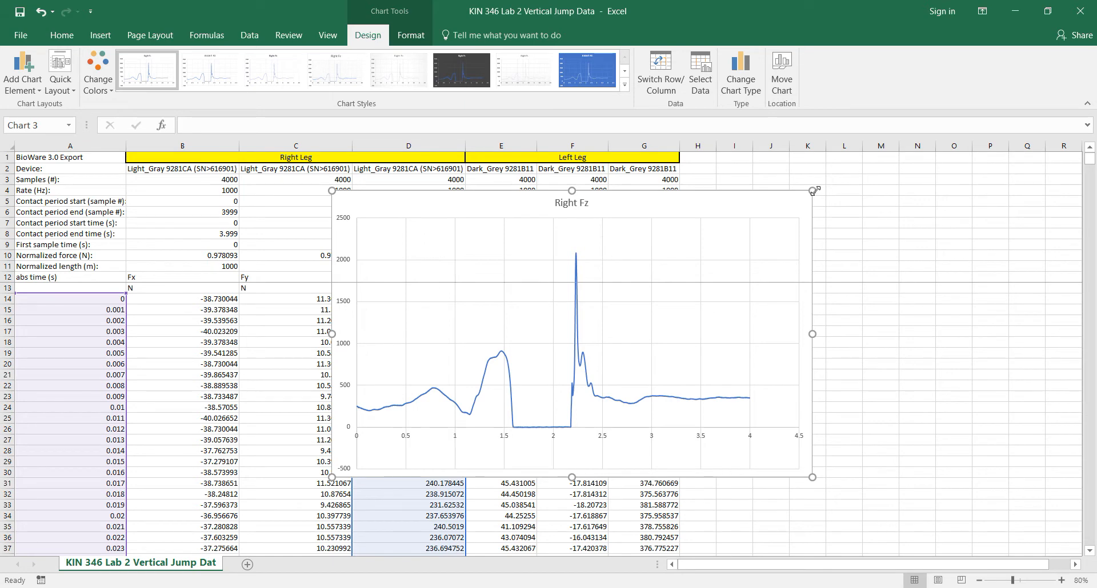
pyautogui.moveTo(813, 191); pyautogui.dragTo(1010, 242)
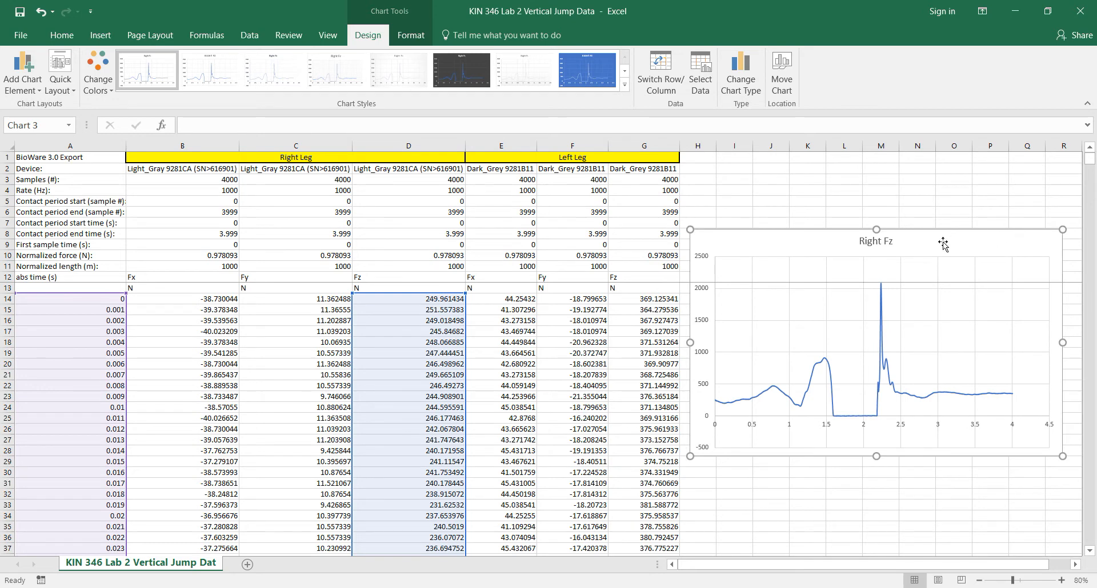
pyautogui.moveTo(945, 236); pyautogui.dragTo(946, 311)
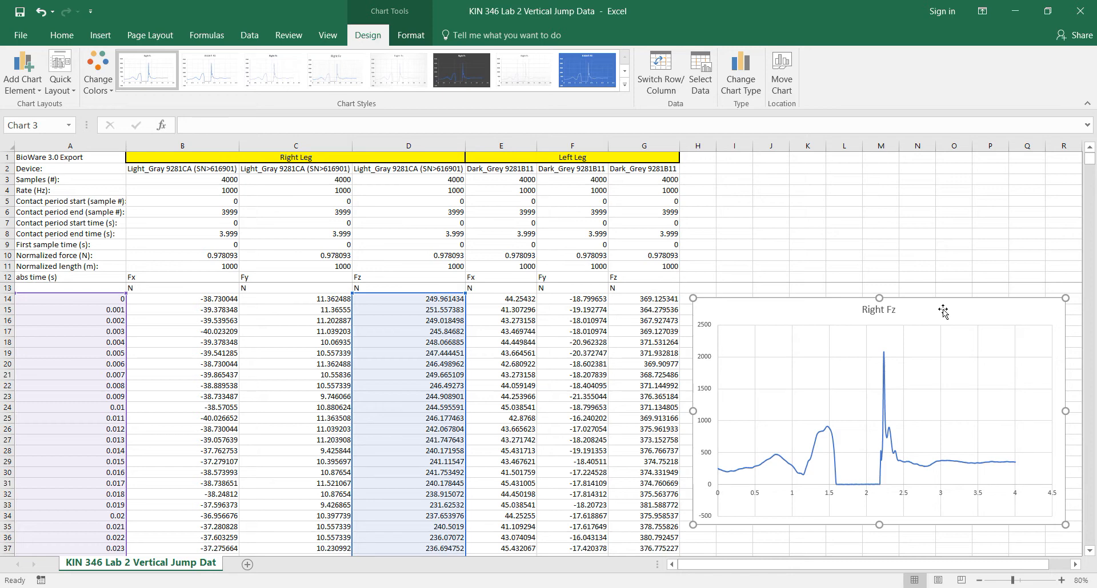
# Step: Add a second chart series named Left Fz with the absolute time data in A14:A4013 as its X values
pyautogui.rightClick(943, 312)
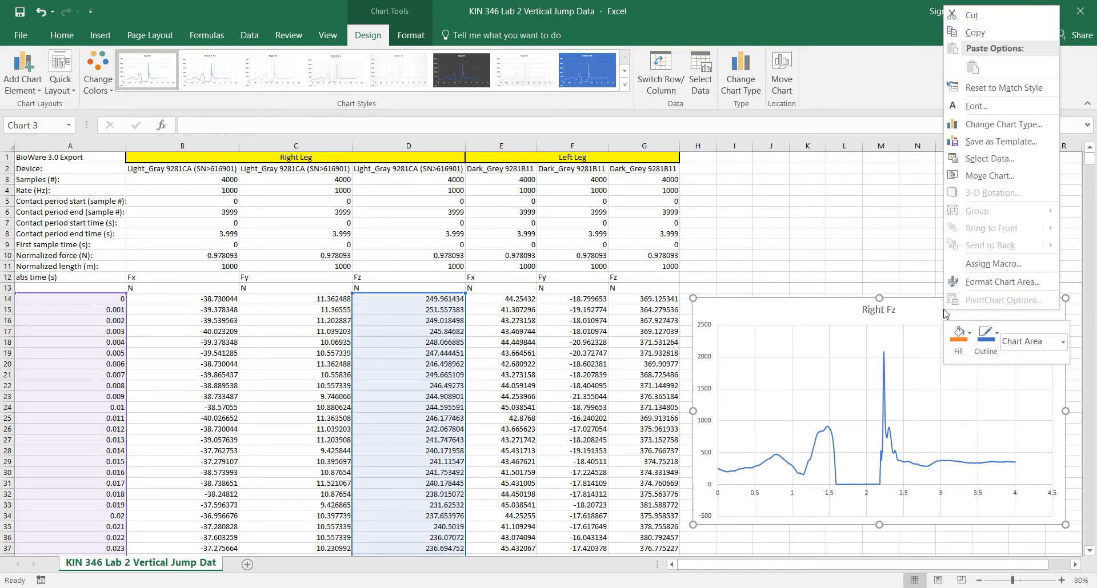
pyautogui.click(994, 163)
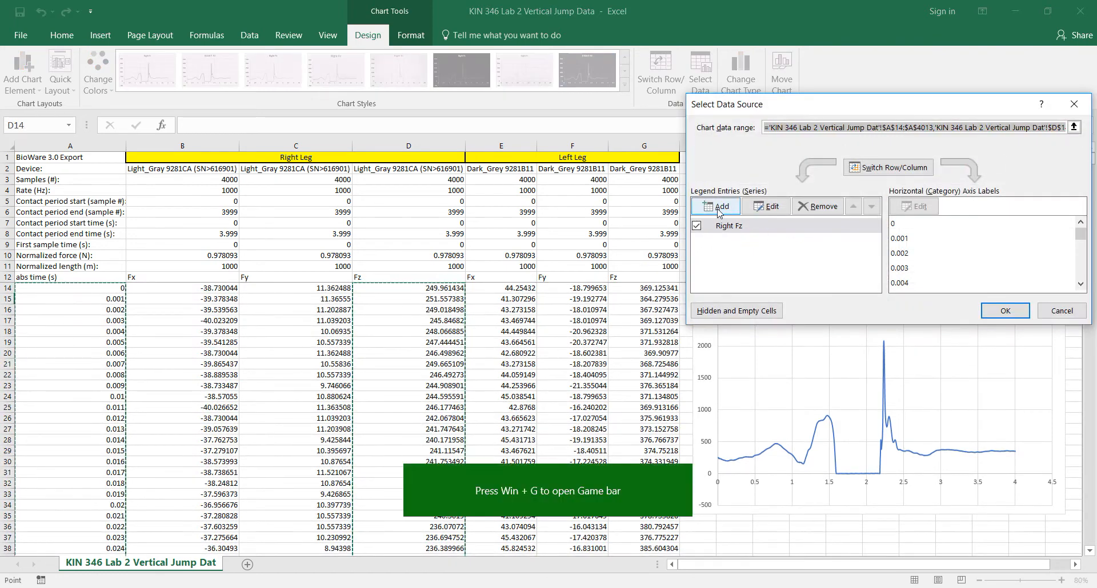
pyautogui.click(717, 209)
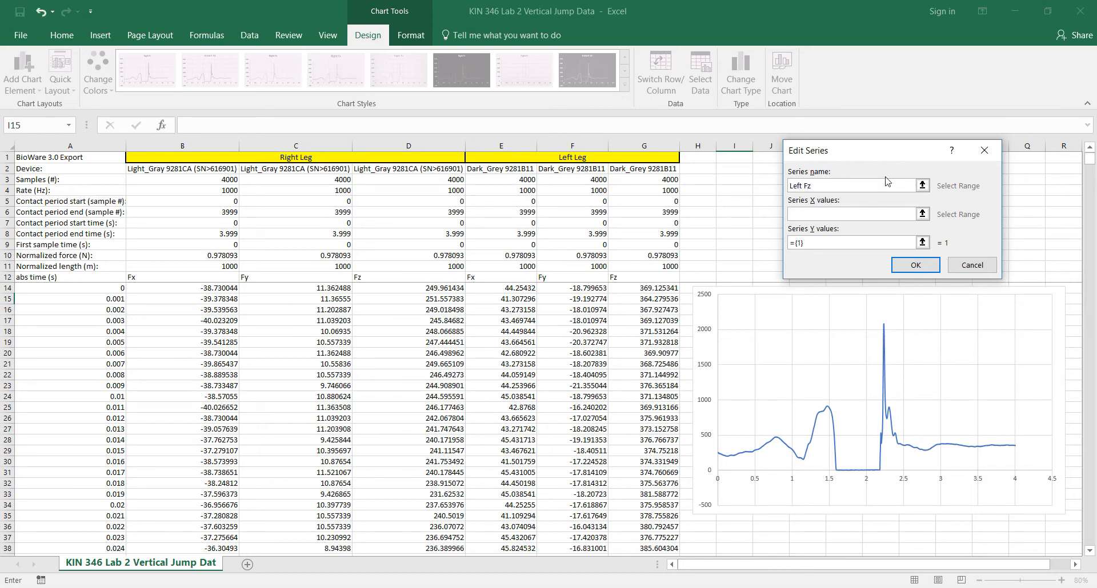
pyautogui.click(848, 214)
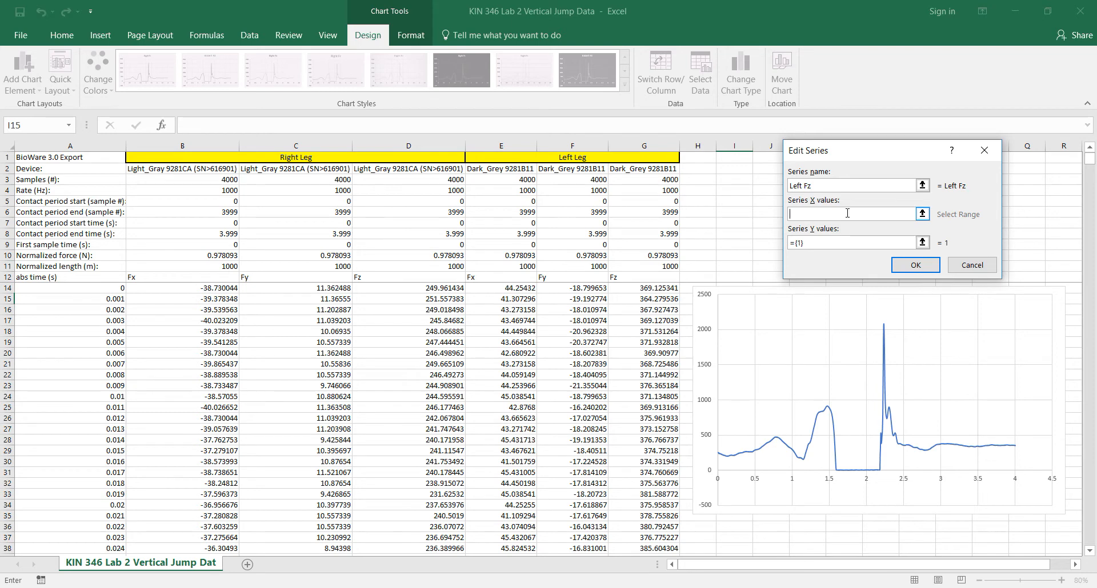
pyautogui.click(109, 287)
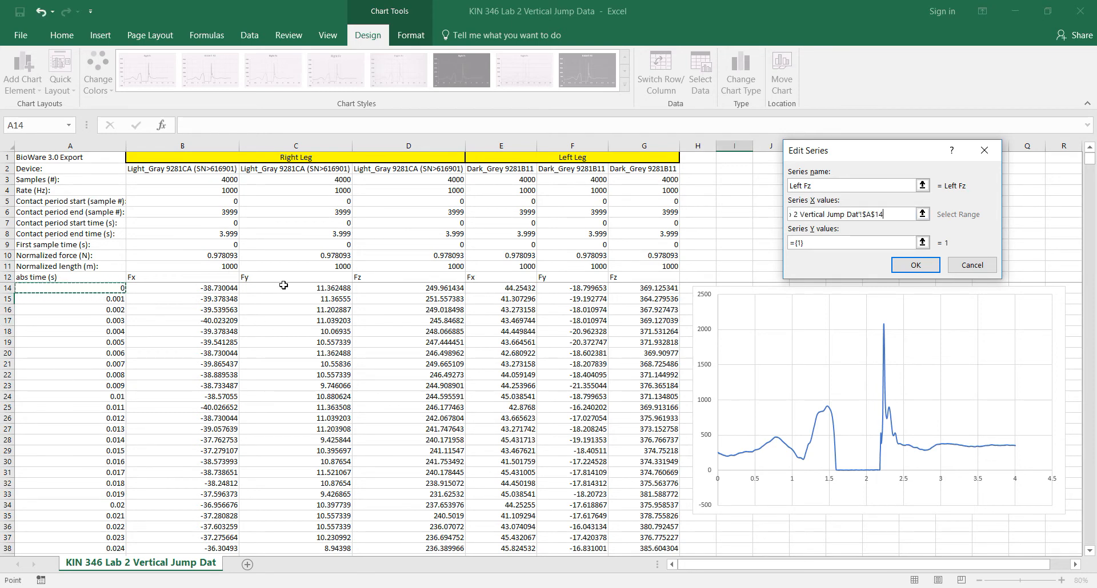
pyautogui.hotkey('ctrl', 'shift', 'Down')
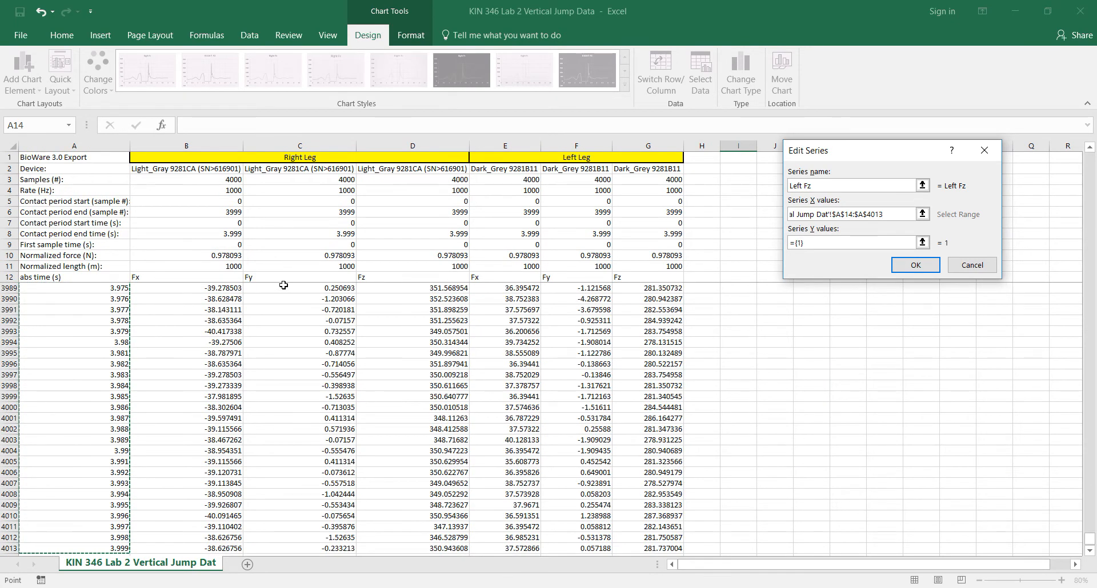
# Step: Set the Left Fz series' Y values to the left leg Fz data in G14:G4013 and apply the chart's data source
pyautogui.click(814, 242)
pyautogui.press('BackSpace')
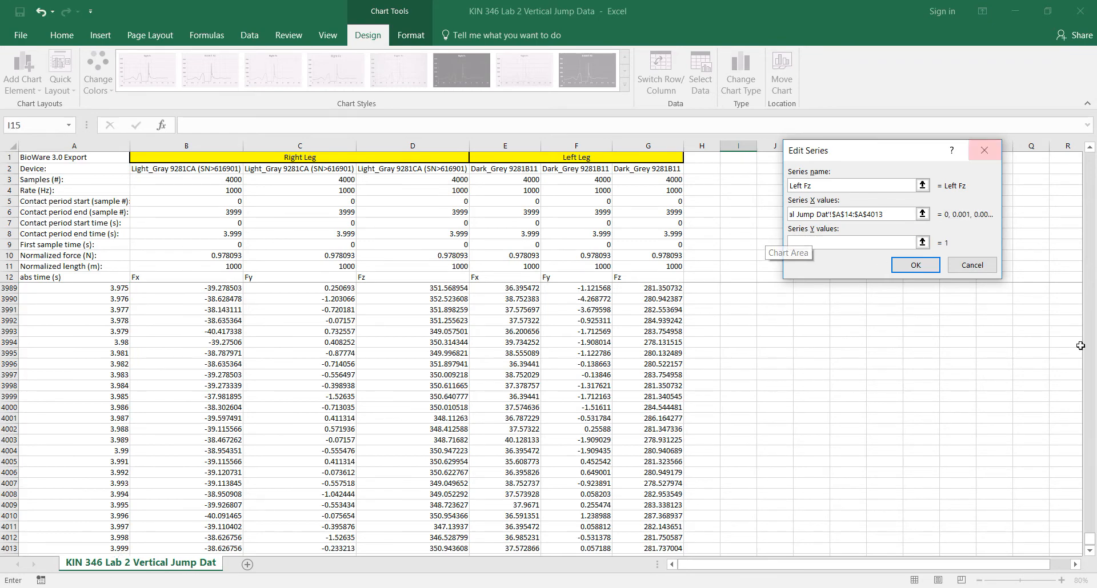
pyautogui.moveTo(1089, 538); pyautogui.dragTo(1089, 149)
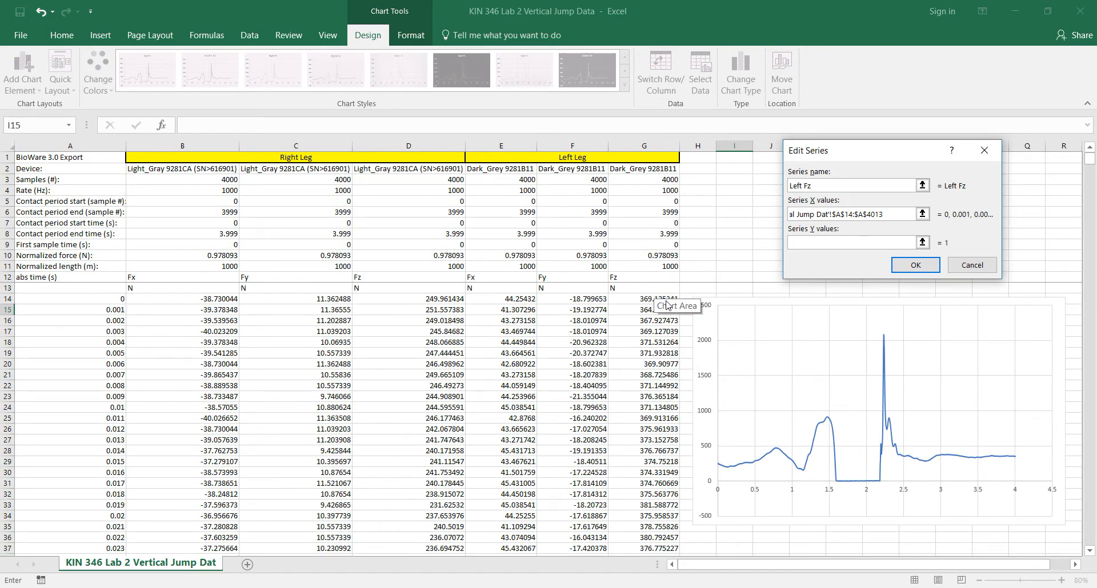
pyautogui.click(664, 298)
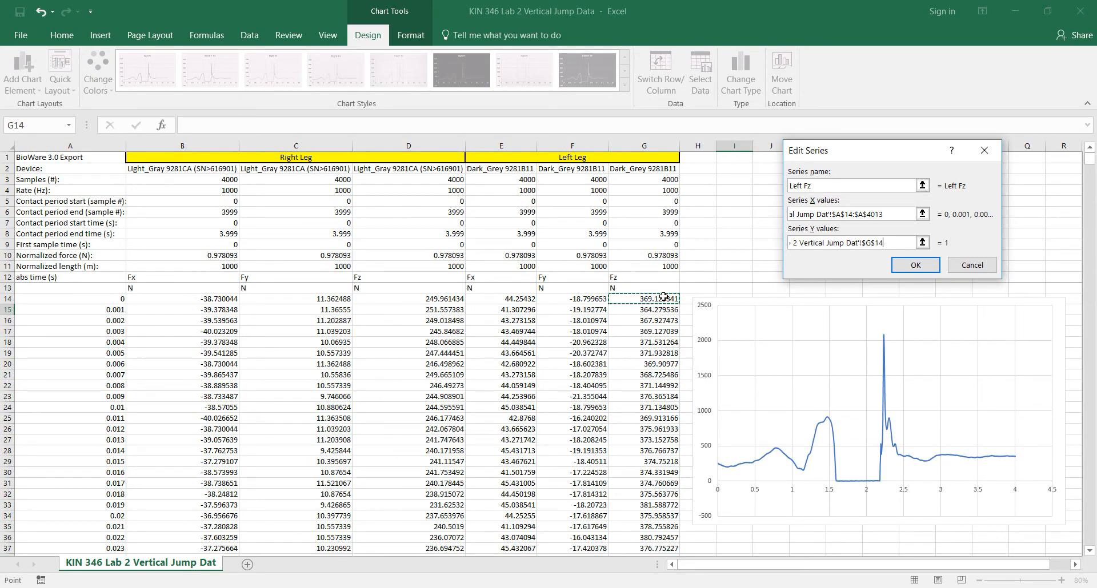
pyautogui.hotkey('ctrl', 'shift', 'Down')
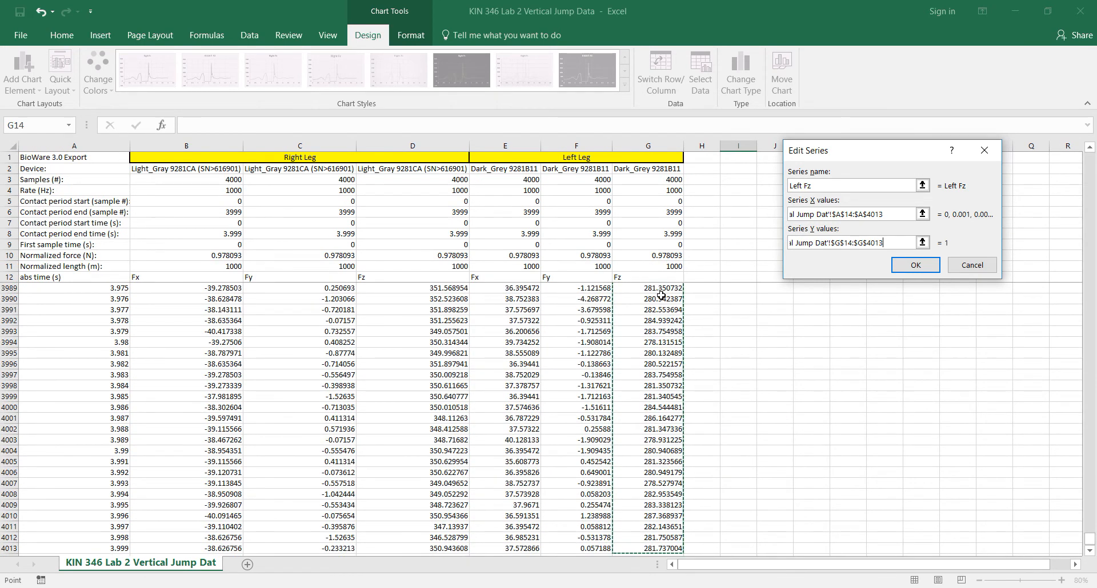
pyautogui.click(931, 268)
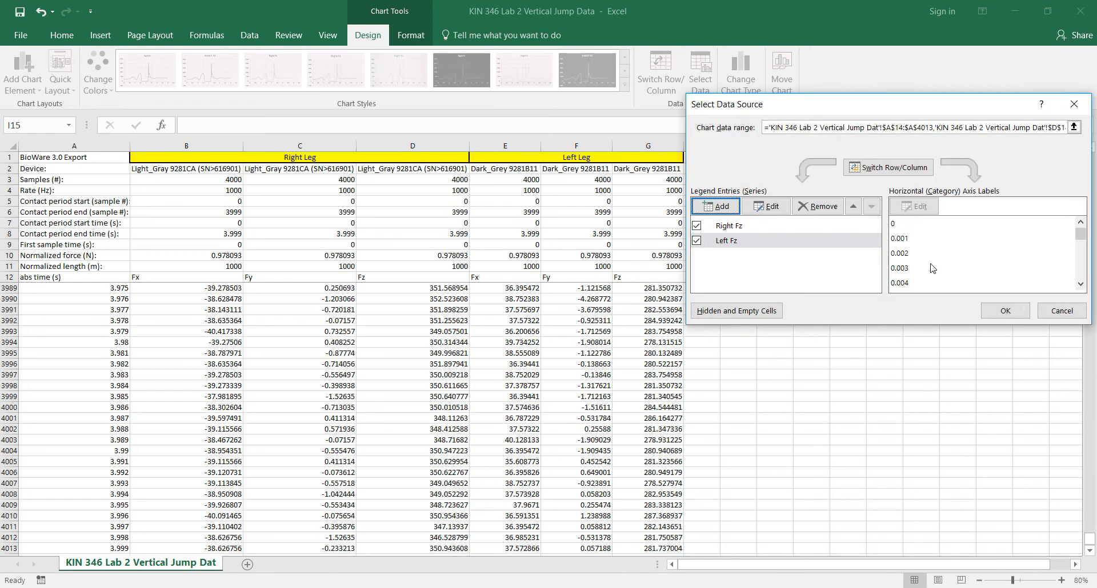
pyautogui.click(1005, 311)
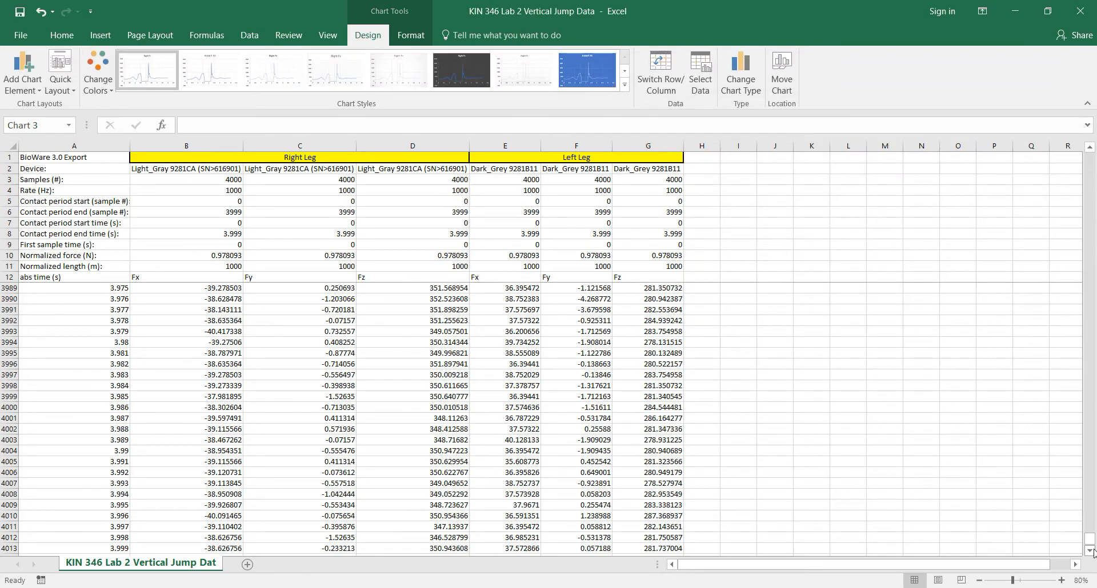
# Step: Move the two-series chart over the data and enlarge it to span about columns B to L and rows 3 to 37
pyautogui.moveTo(1089, 545); pyautogui.dragTo(1094, 138)
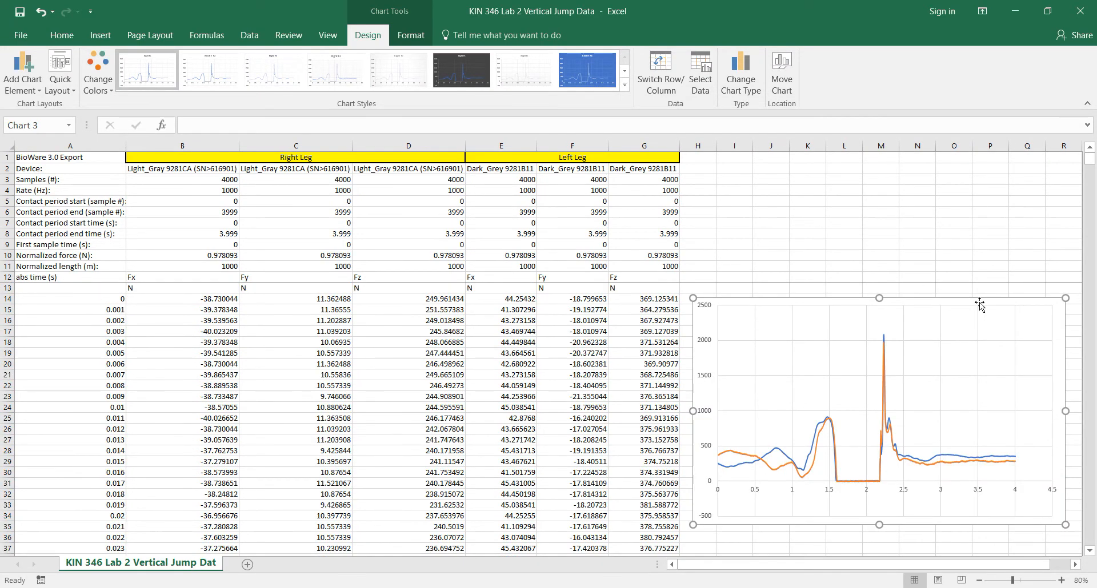
pyautogui.moveTo(867, 298); pyautogui.dragTo(332, 169)
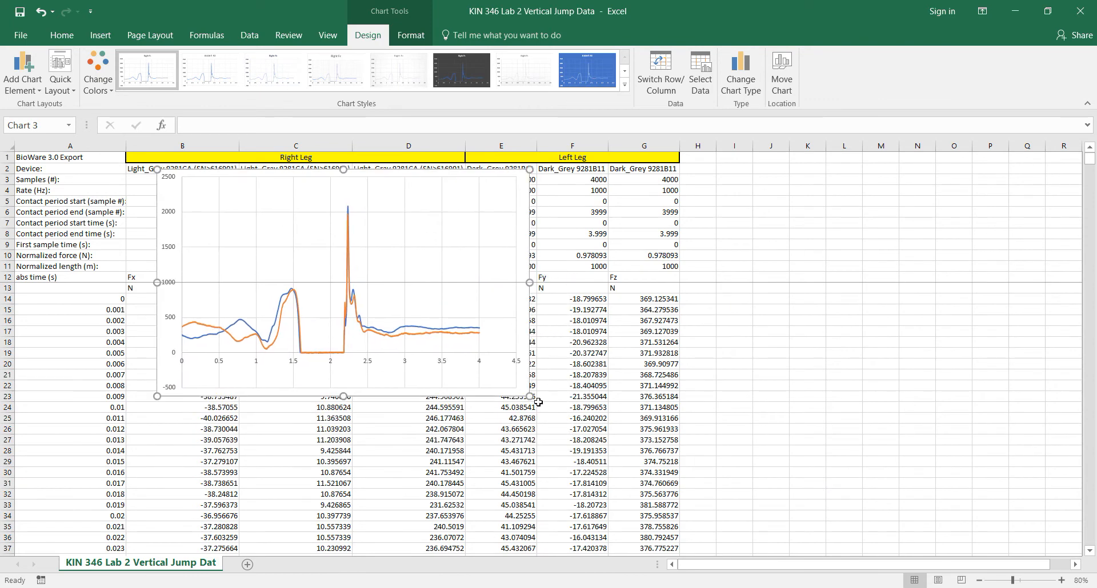
pyautogui.moveTo(531, 396); pyautogui.dragTo(803, 537)
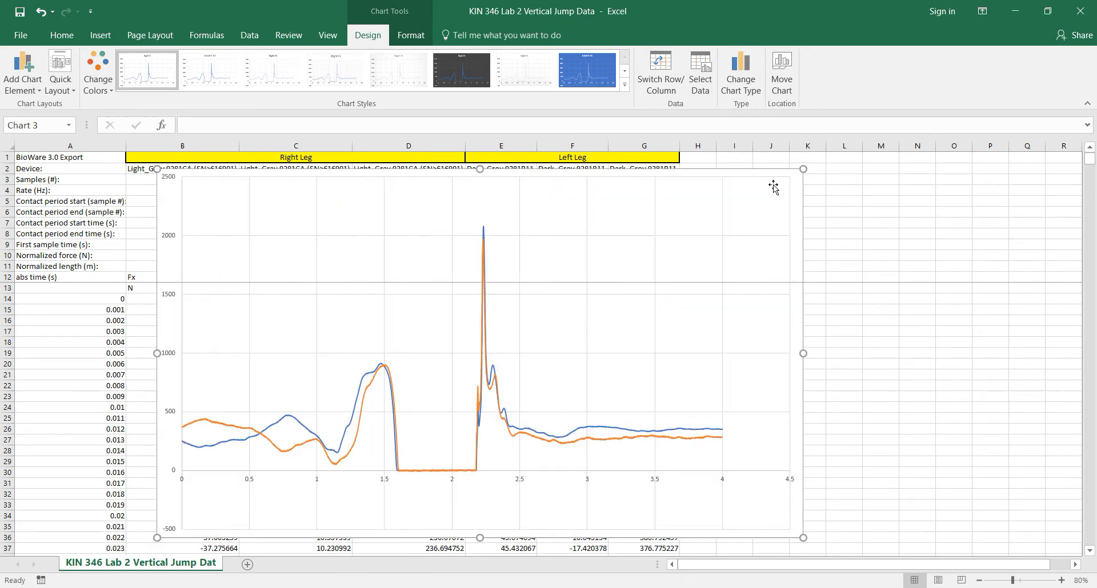
pyautogui.moveTo(803, 177); pyautogui.dragTo(806, 182)
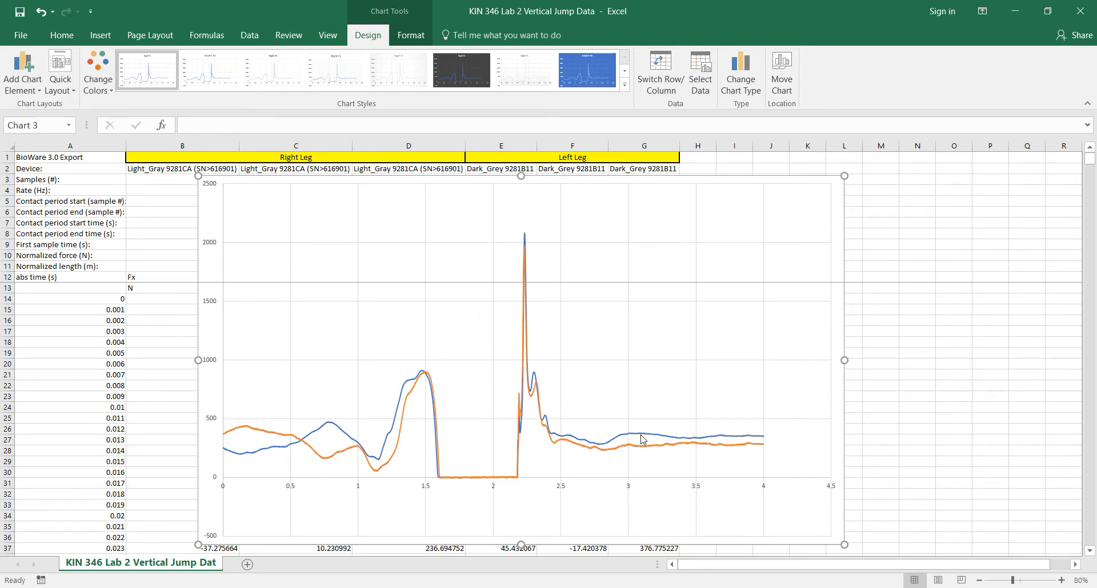
# Step: Add a chart title above the plot reading Vertical Ground Reaction Force
pyautogui.click(20, 88)
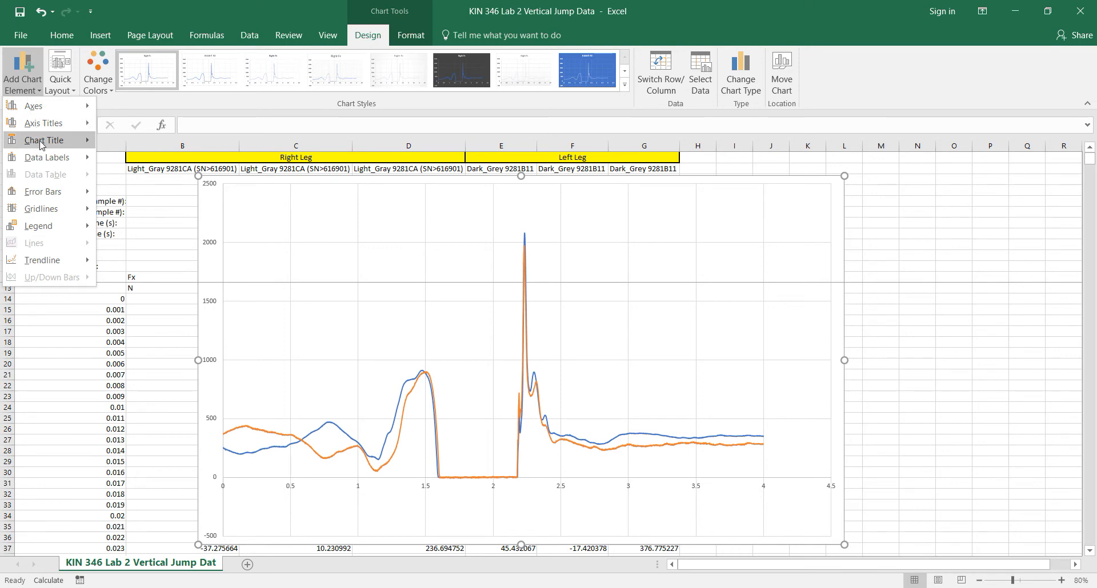
pyautogui.moveTo(41, 141)
pyautogui.click(152, 179)
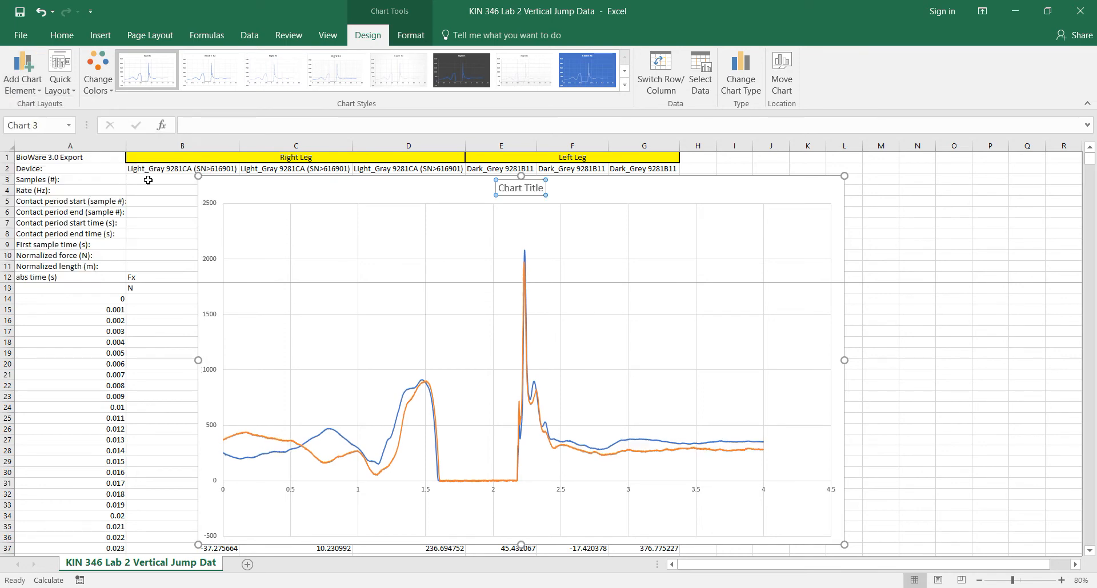
pyautogui.click(270, 126)
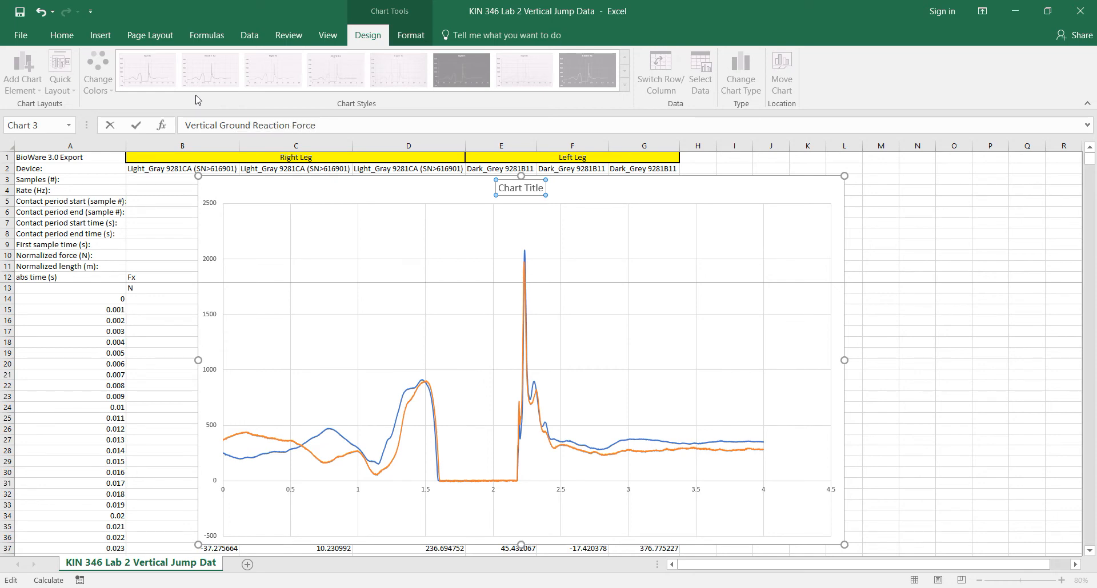
pyautogui.press('Return')
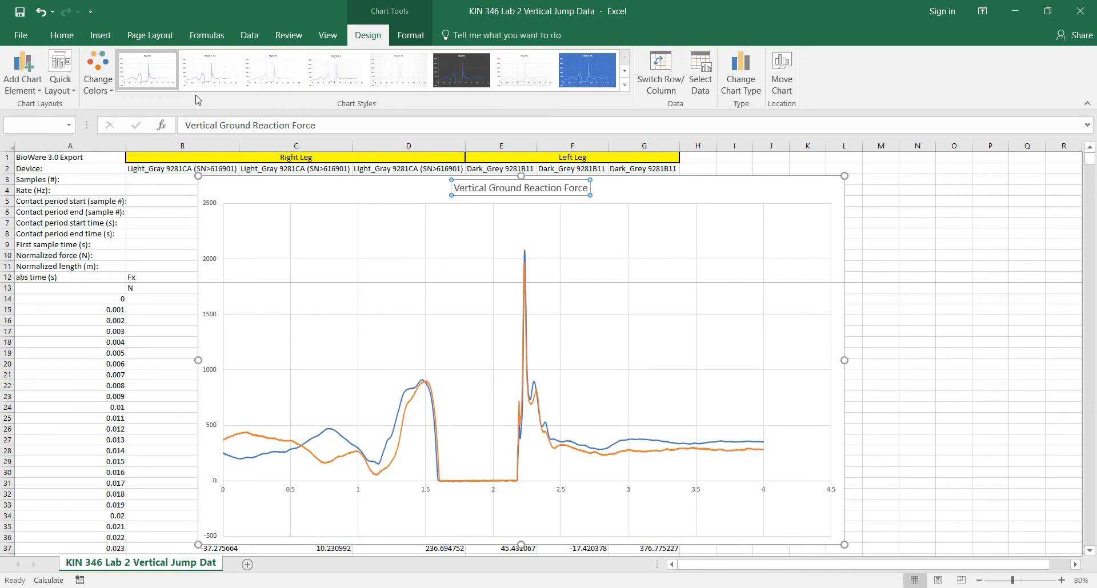
# Step: Add a primary vertical axis title to the chart reading Fz (N)
pyautogui.click(211, 275)
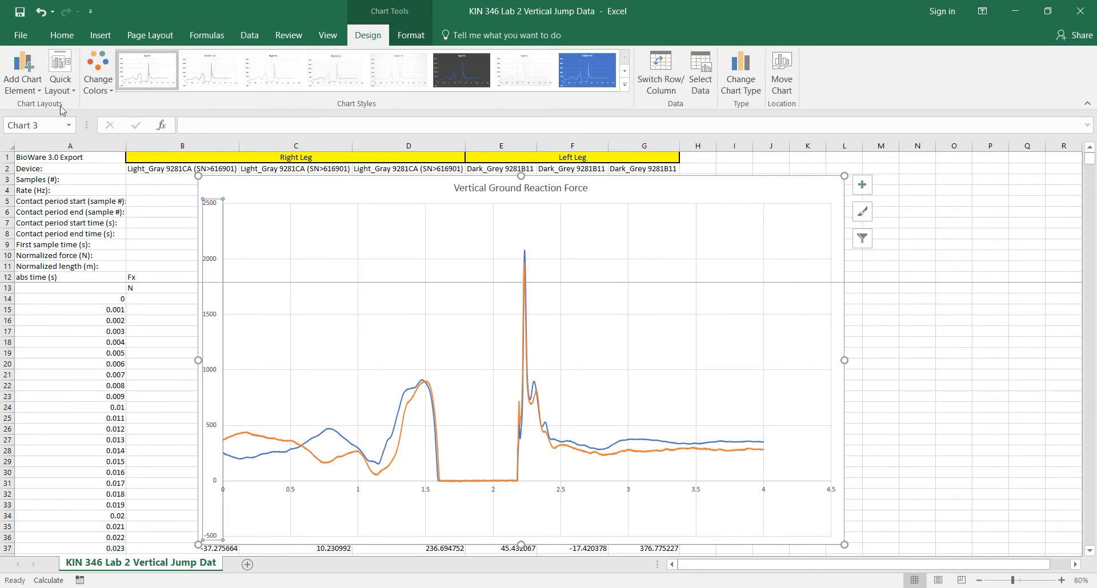
pyautogui.click(23, 92)
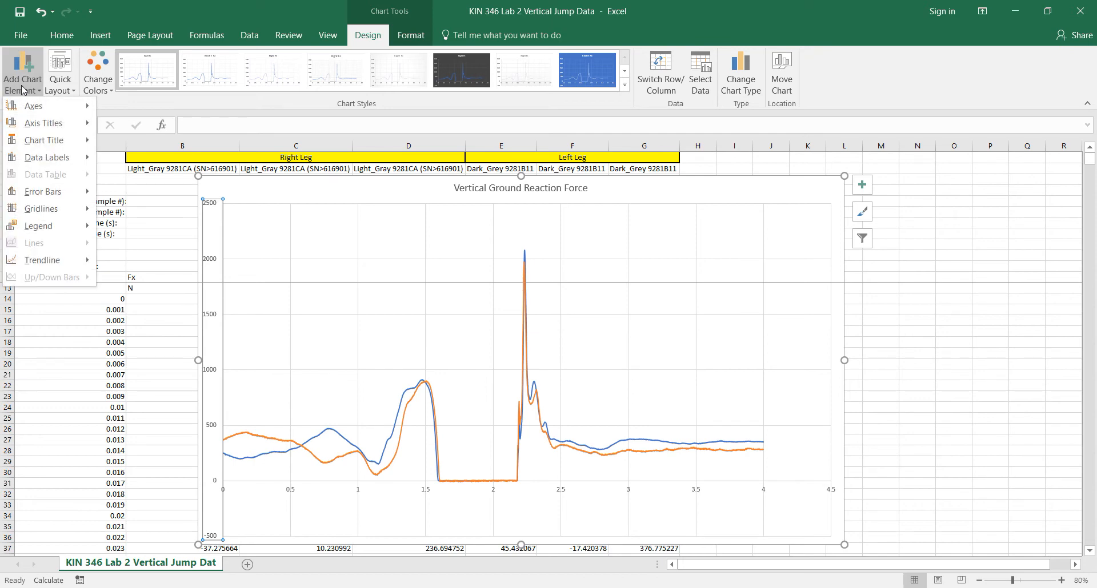
pyautogui.moveTo(57, 122)
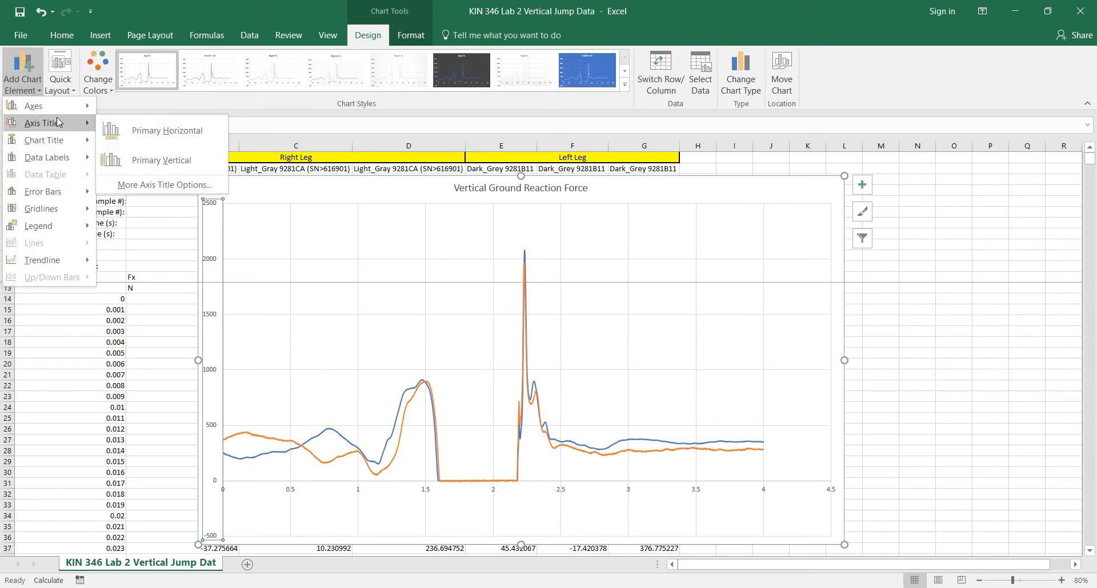
pyautogui.click(177, 155)
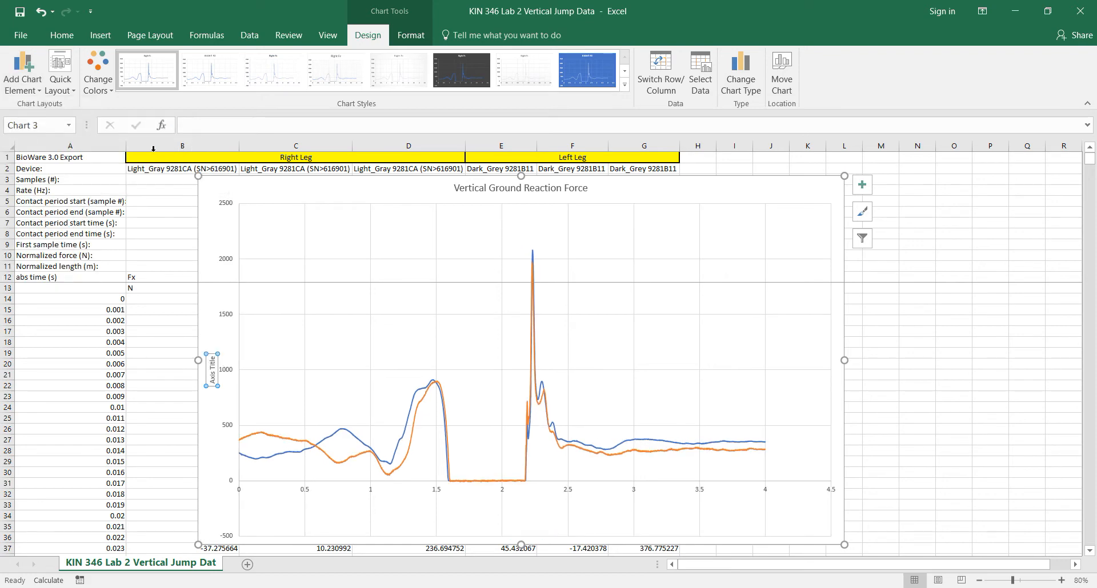
pyautogui.write('Fz (N')
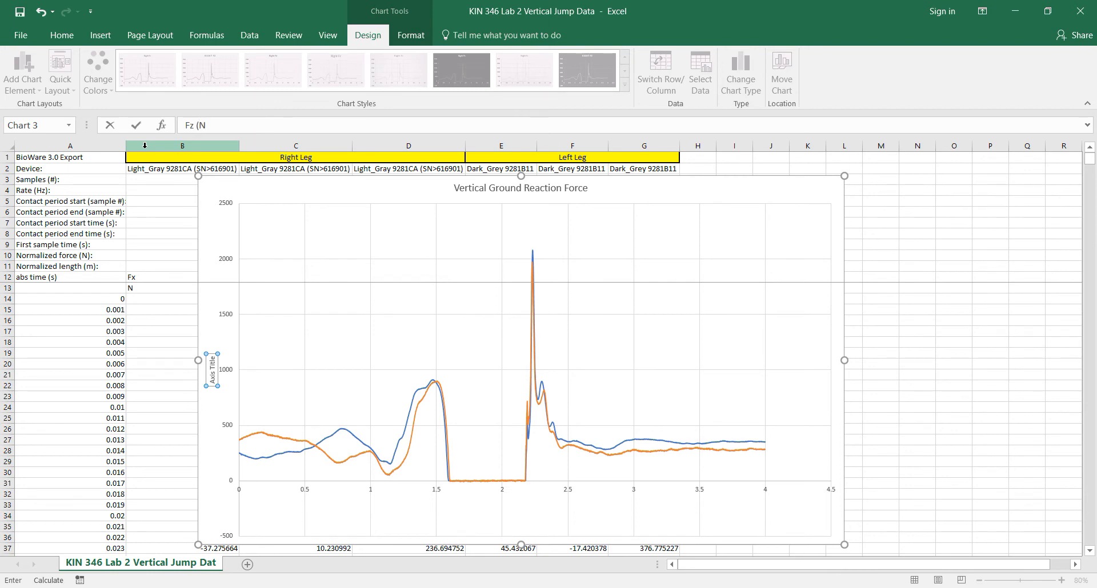
pyautogui.press('Return')
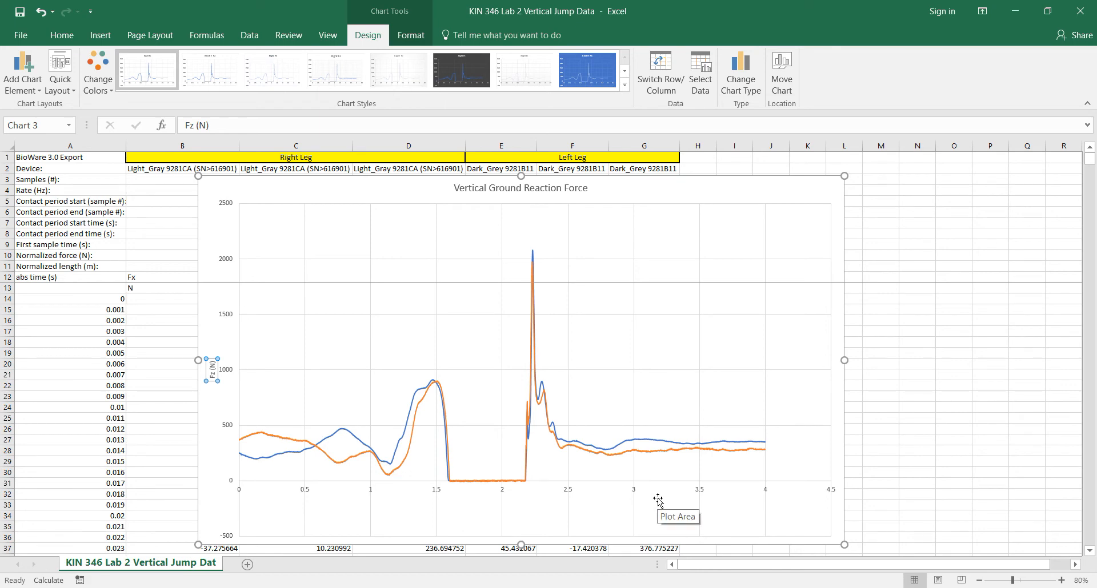
# Step: Add a primary horizontal axis title to the chart reading Time (s)
pyautogui.click(40, 90)
pyautogui.moveTo(47, 123)
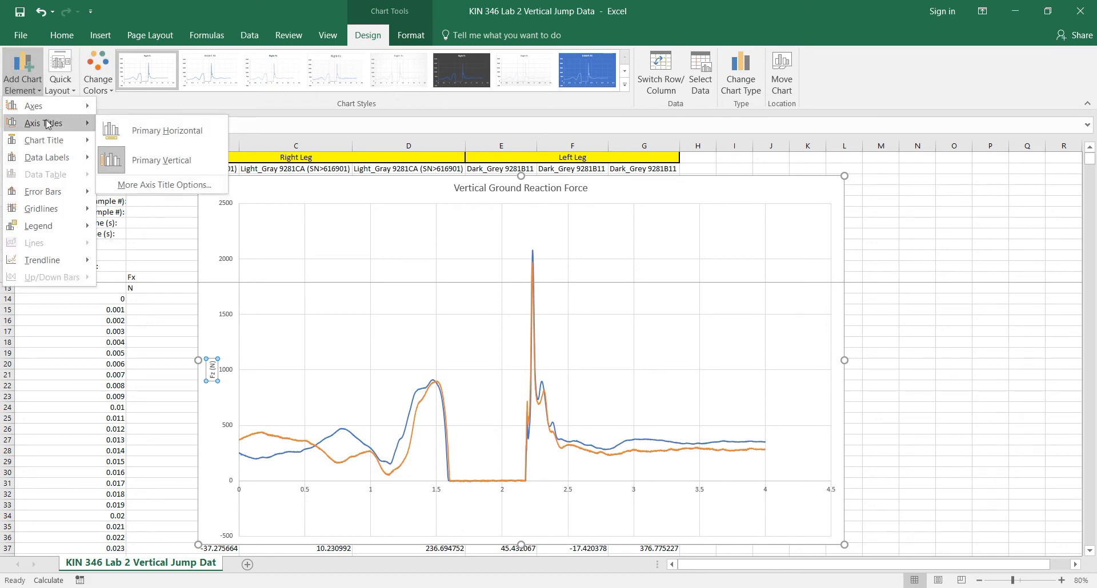
pyautogui.click(160, 131)
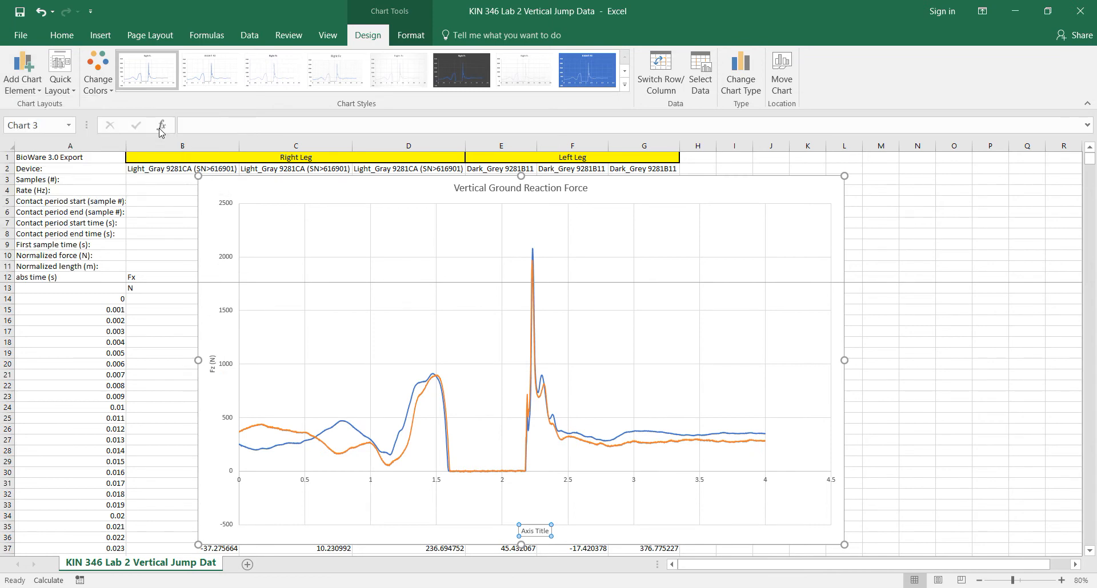
pyautogui.write('Time (s')
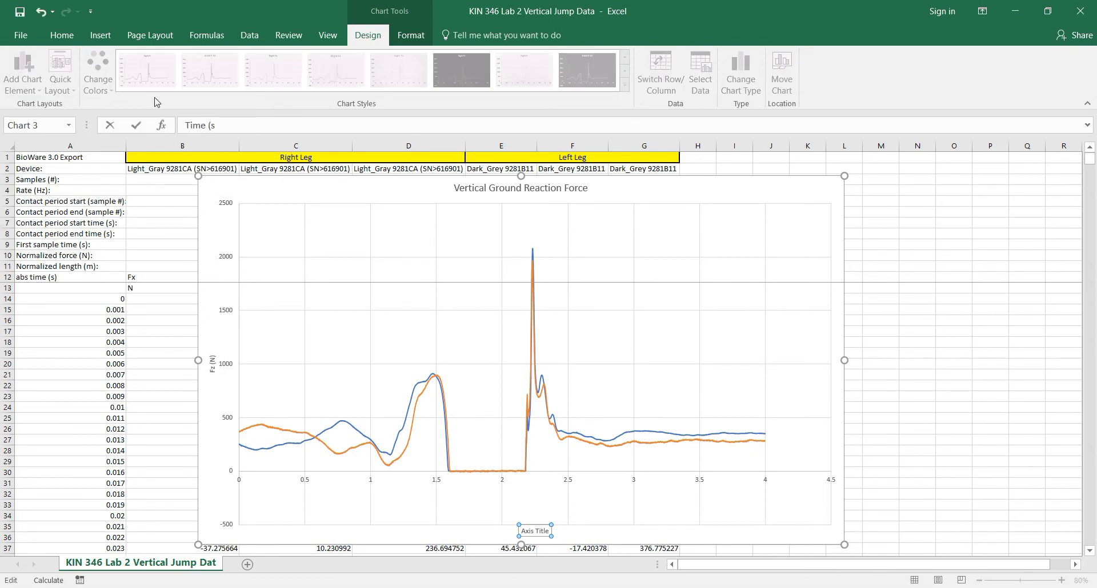
pyautogui.press('Return')
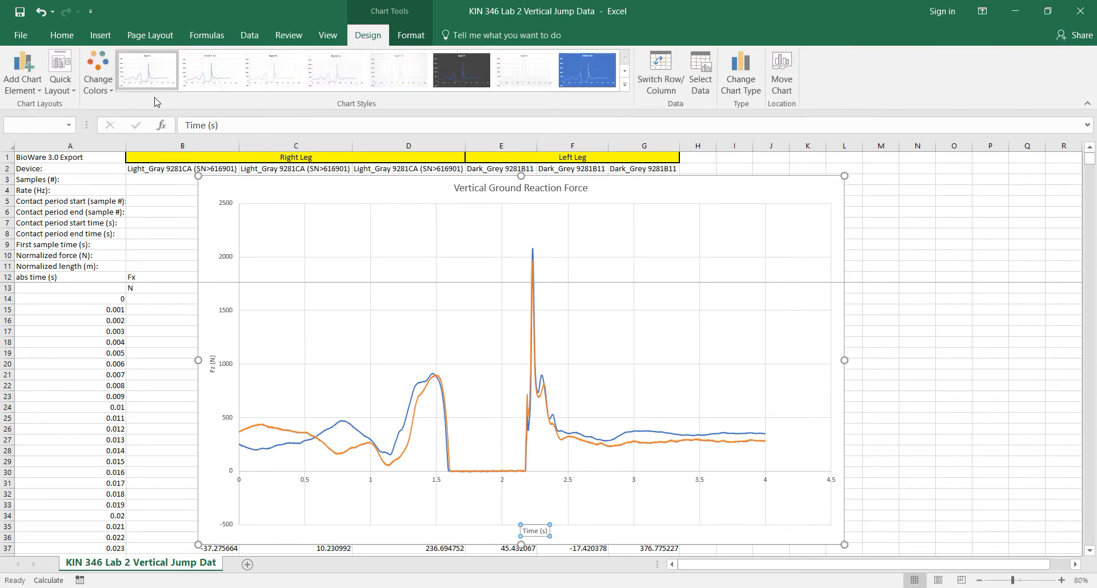
# Step: Enlarge the Time (s) horizontal axis title to font size 20
pyautogui.click(470, 190)
pyautogui.click(213, 362)
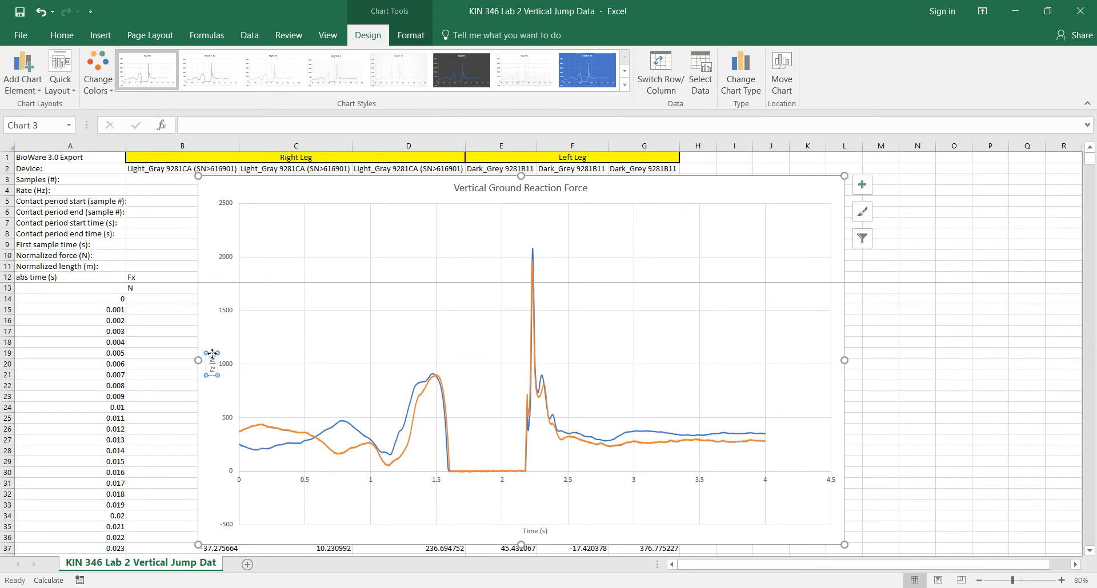
pyautogui.click(537, 531)
pyautogui.click(69, 35)
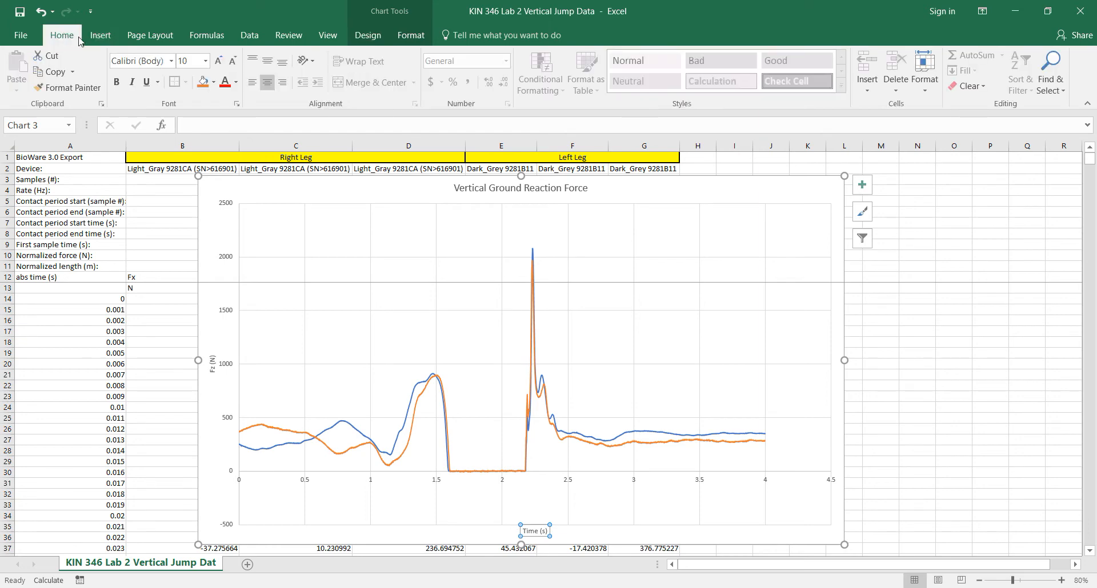
pyautogui.click(218, 62)
pyautogui.click(217, 62)
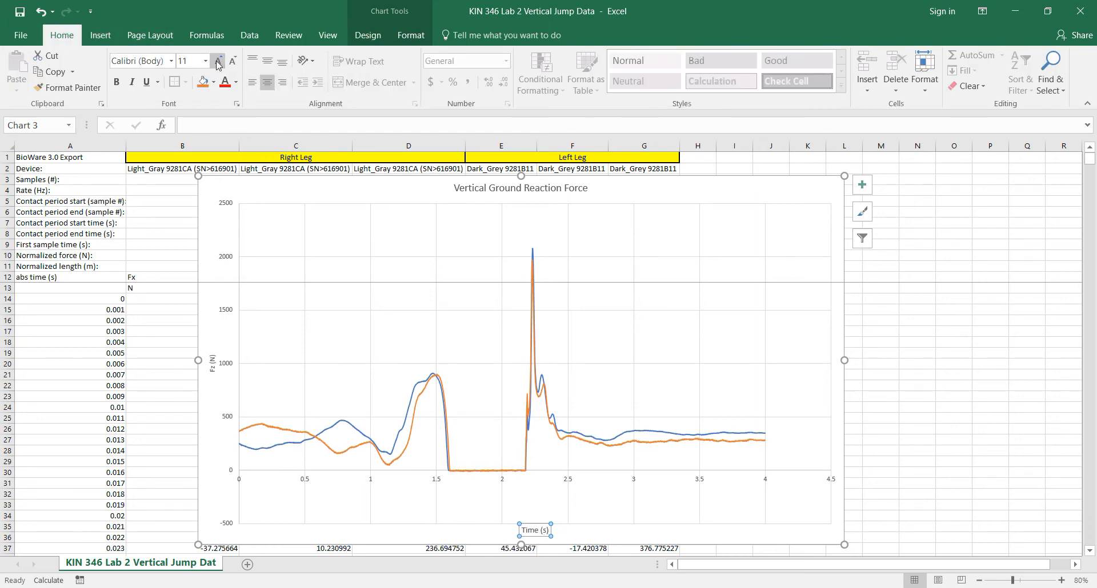
pyautogui.click(217, 61)
pyautogui.click(217, 61)
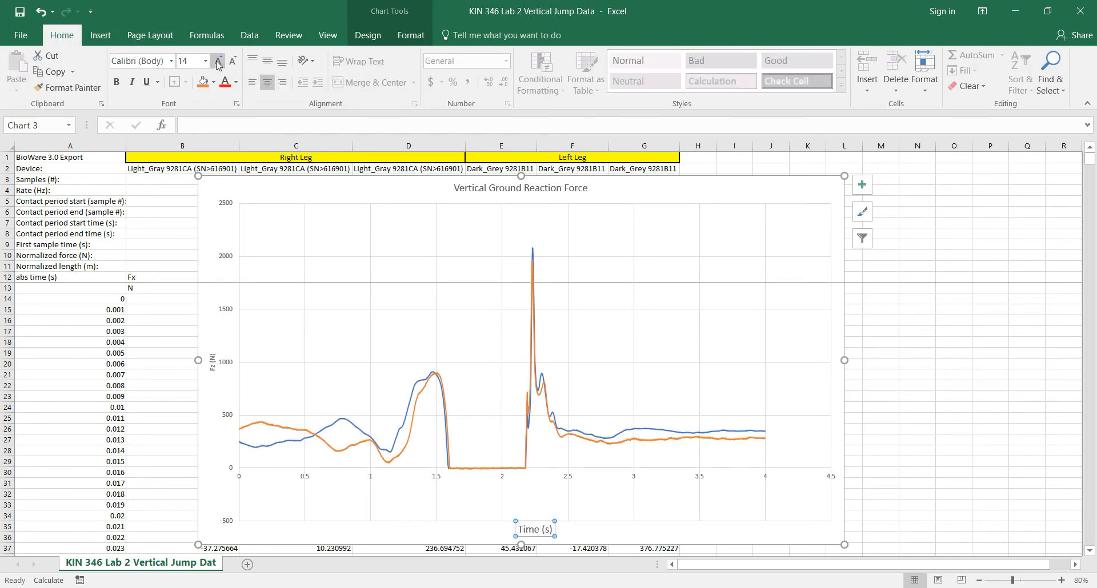
pyautogui.click(218, 61)
pyautogui.click(218, 62)
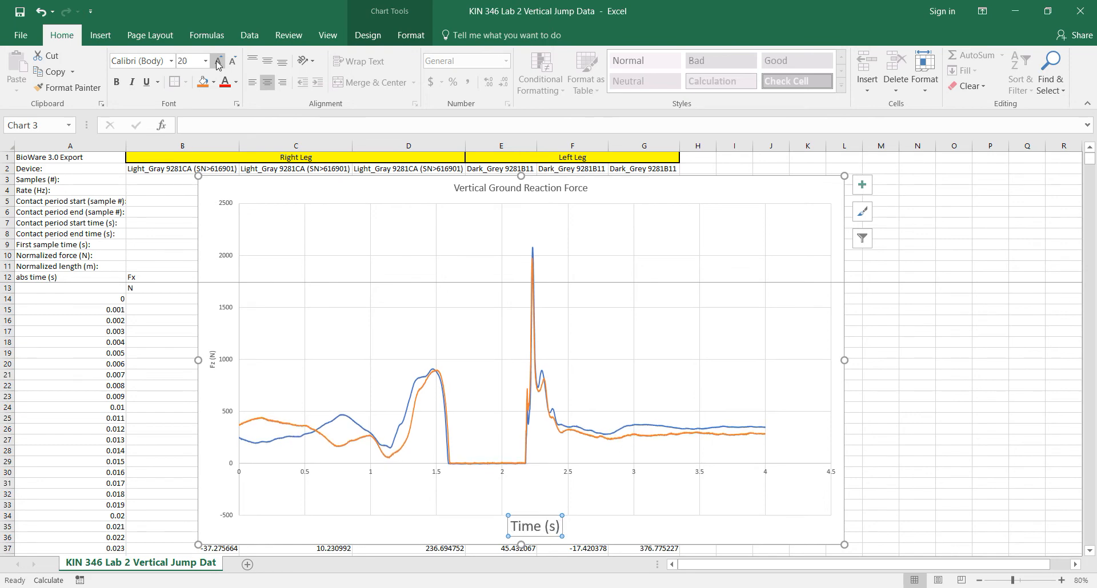
pyautogui.click(233, 61)
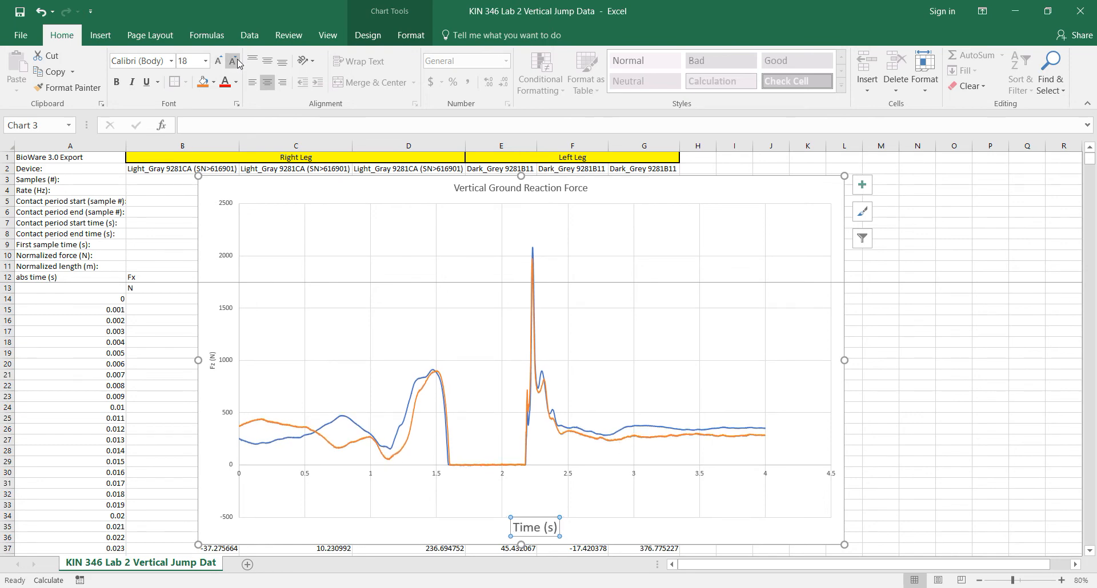
pyautogui.click(218, 61)
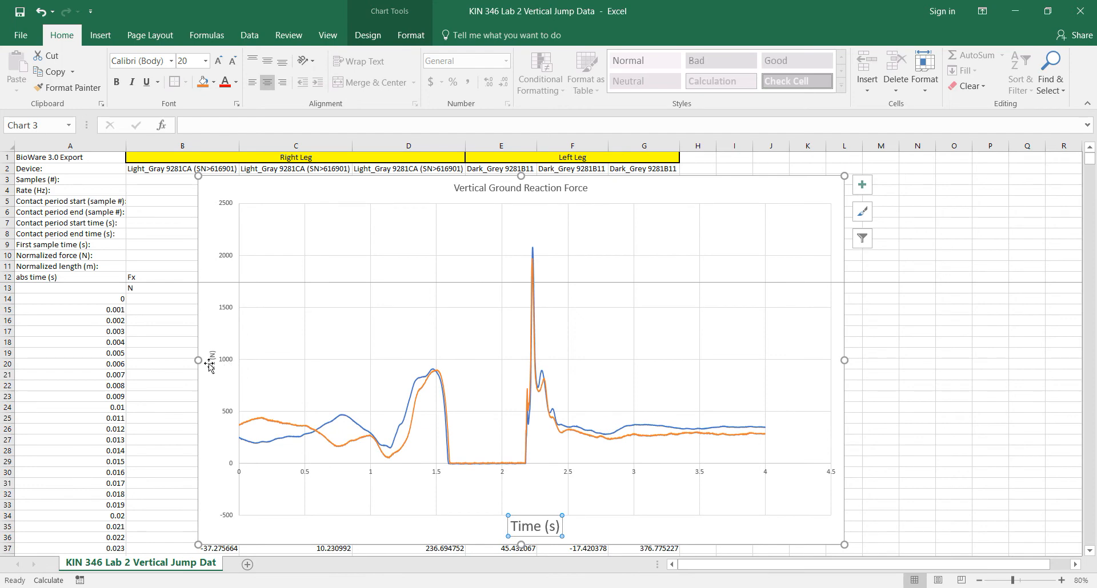
# Step: Set the font size of the Vertical Ground Reaction Force chart title to 20
pyautogui.click(495, 189)
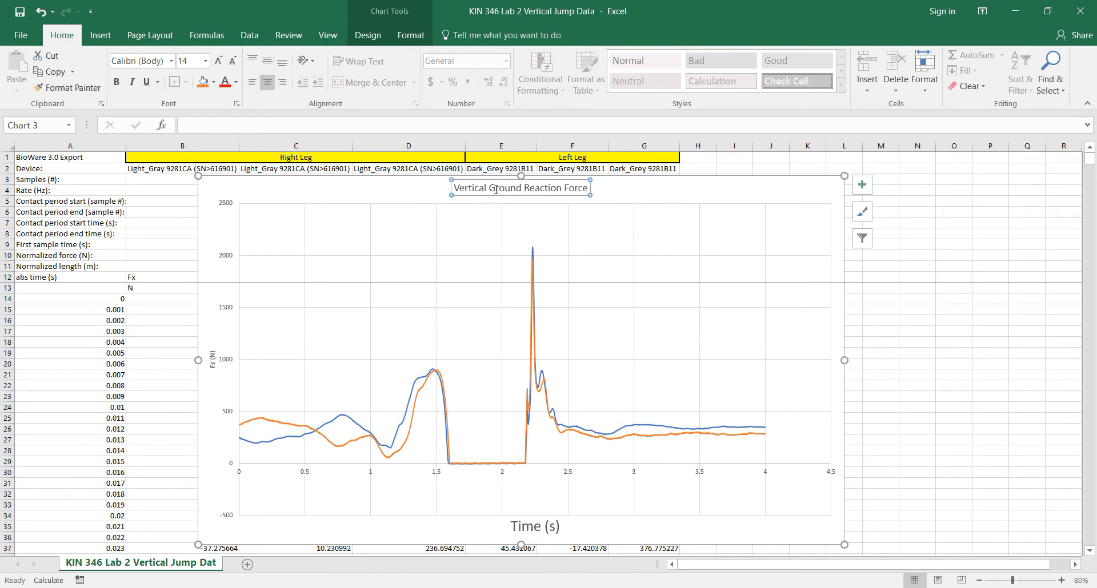
pyautogui.click(191, 60)
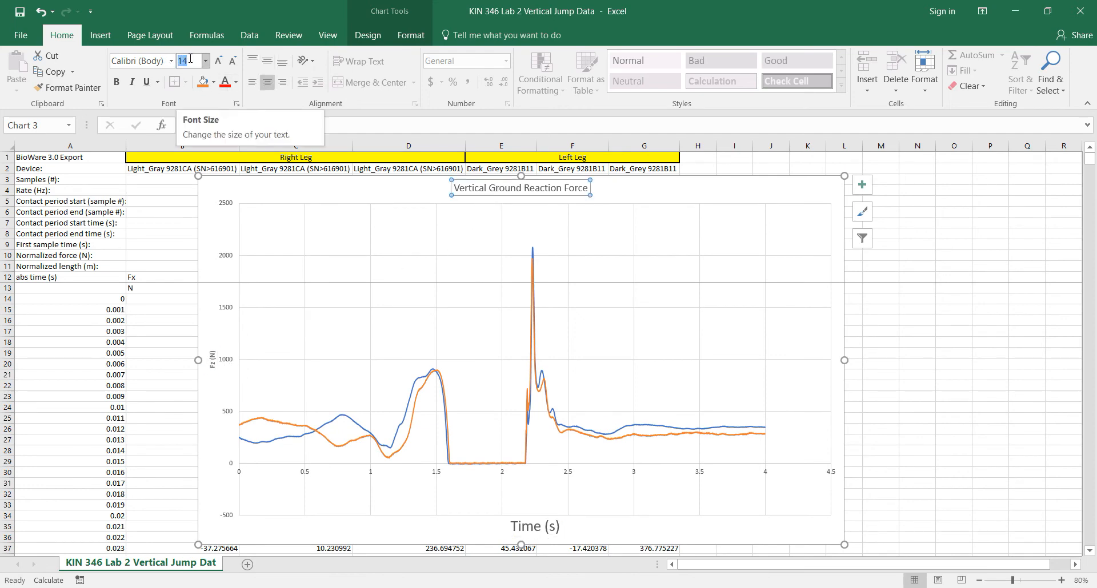
pyautogui.write('20')
pyautogui.press('Return')
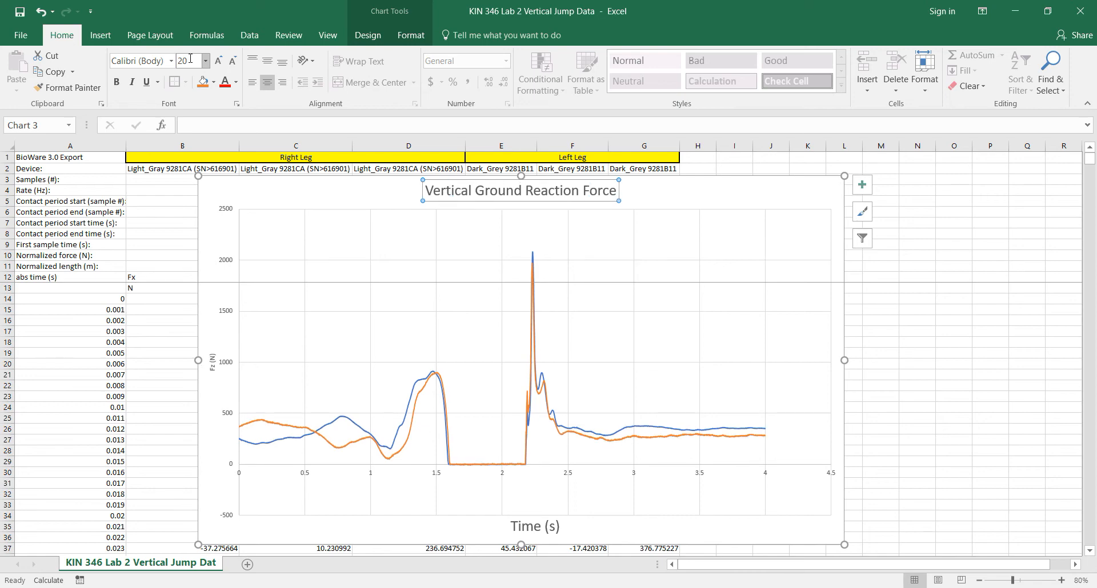
# Step: Set the font size of the Fz (N) vertical axis title to 20
pyautogui.click(214, 369)
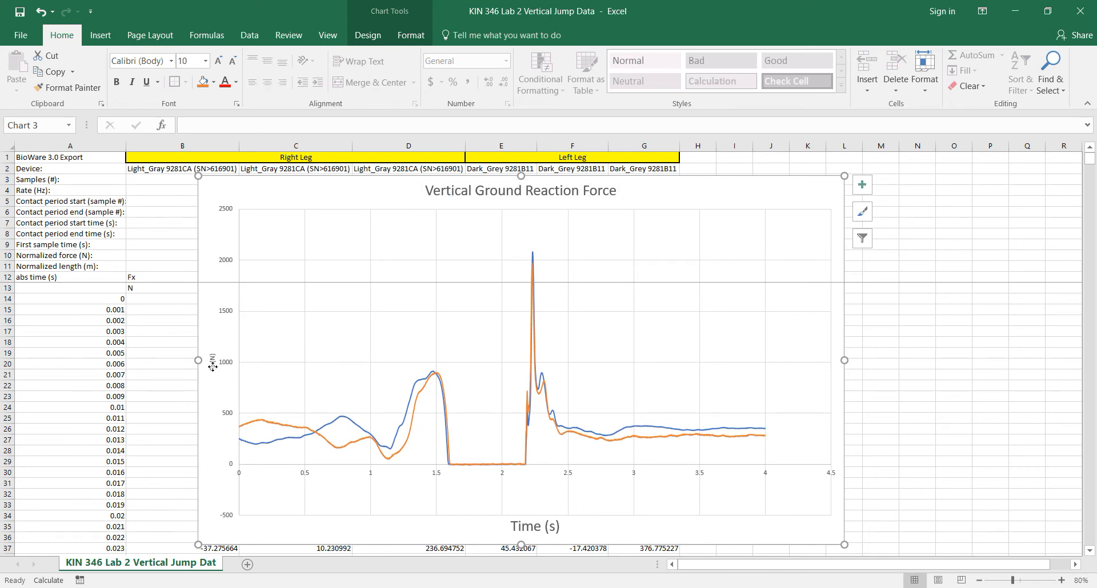
pyautogui.click(212, 365)
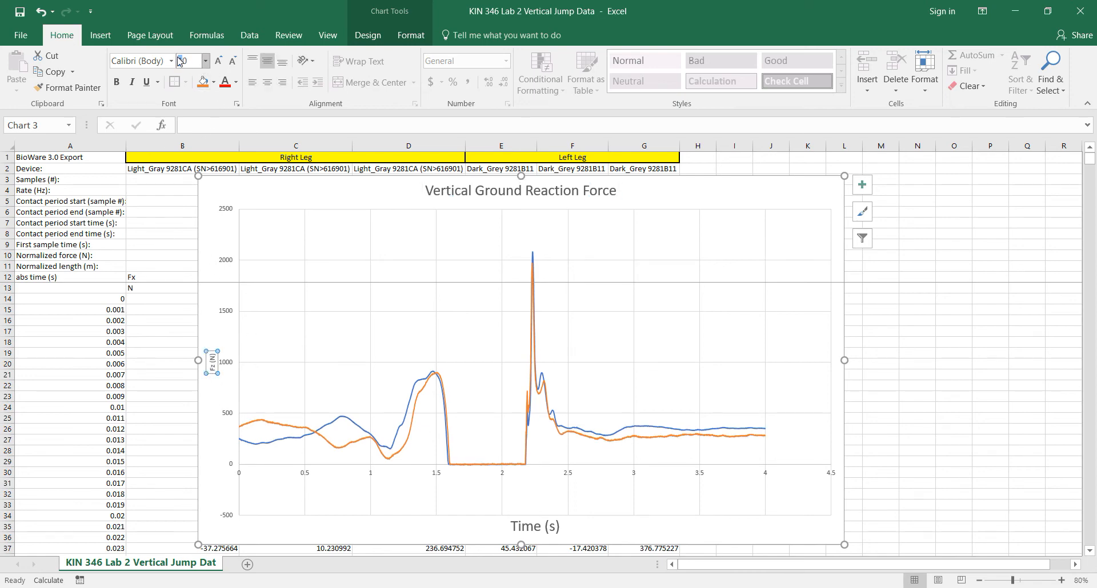
pyautogui.click(196, 60)
pyautogui.write('20')
pyautogui.press('Return')
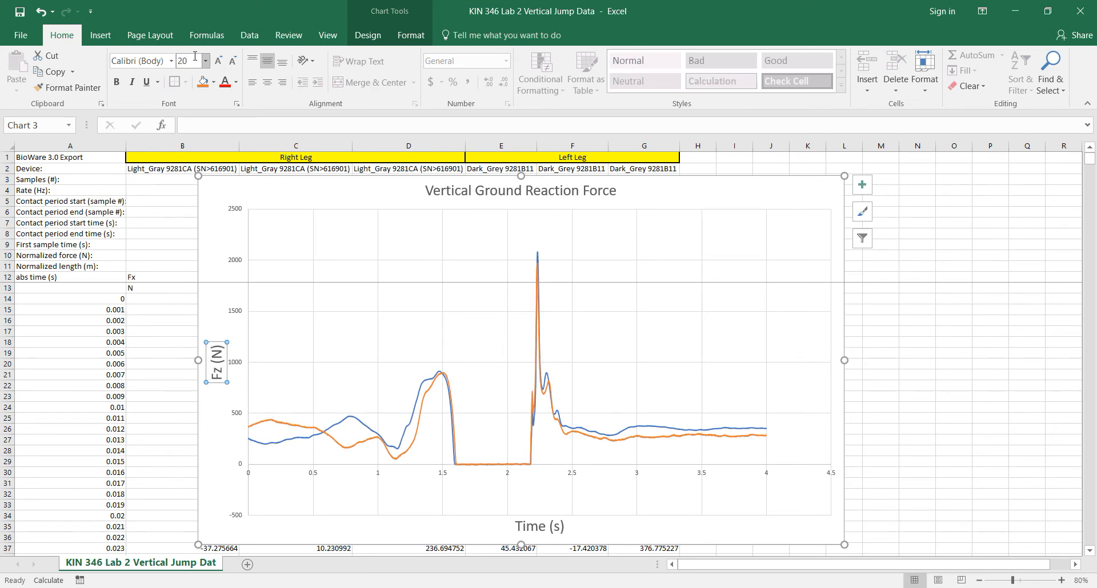
pyautogui.click(305, 196)
# Step: Set the minimum bound of the chart's vertical axis to 0
pyautogui.scroll(-1, 815, 287)
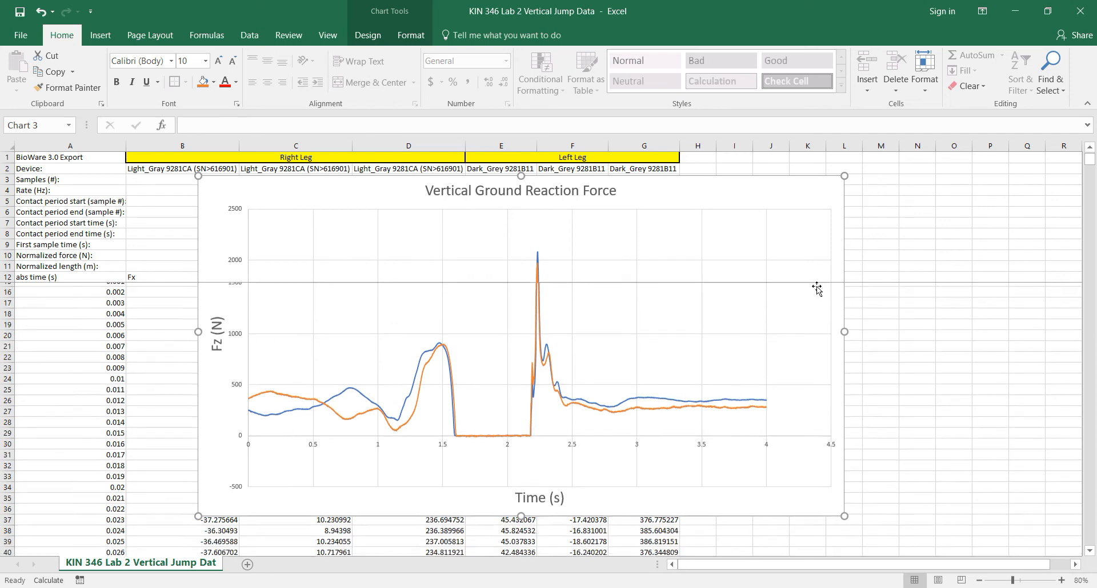
pyautogui.scroll(1, 818, 290)
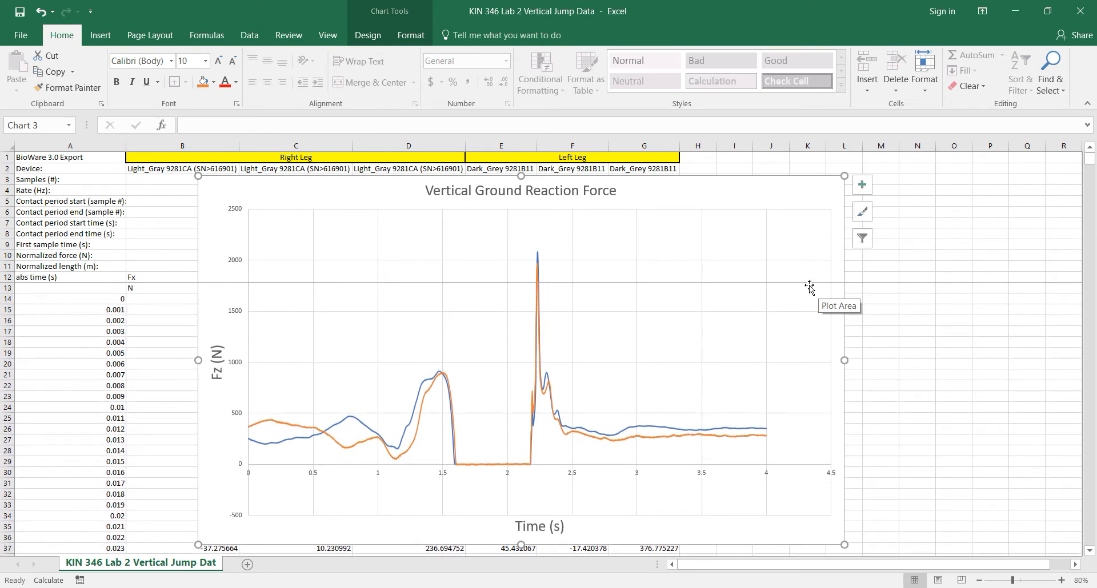
pyautogui.doubleClick(240, 520)
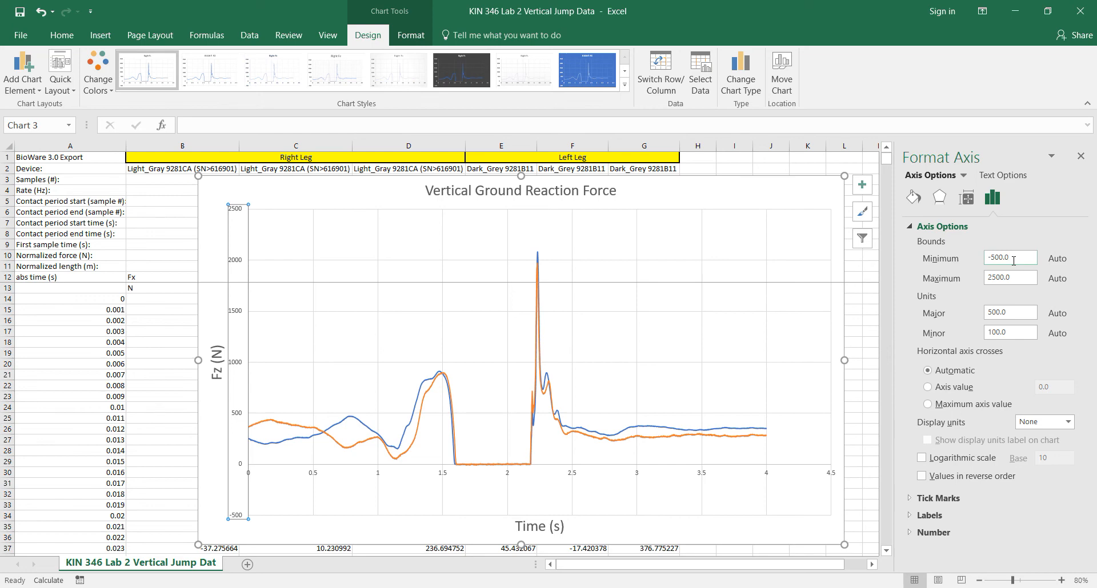
pyautogui.moveTo(1015, 258); pyautogui.dragTo(960, 261)
pyautogui.write('0')
pyautogui.press('Return')
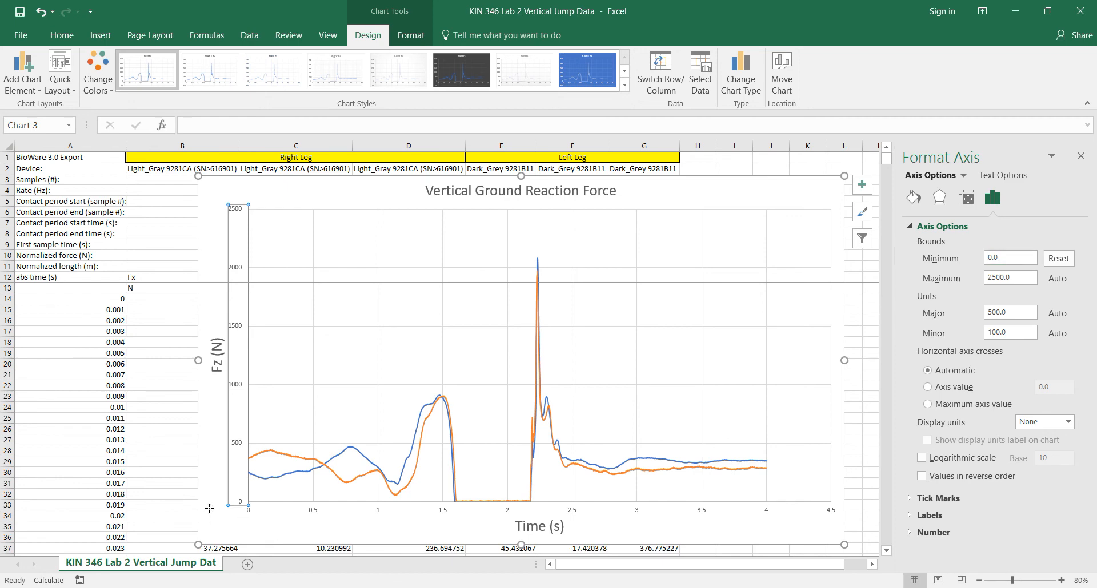
pyautogui.click(232, 520)
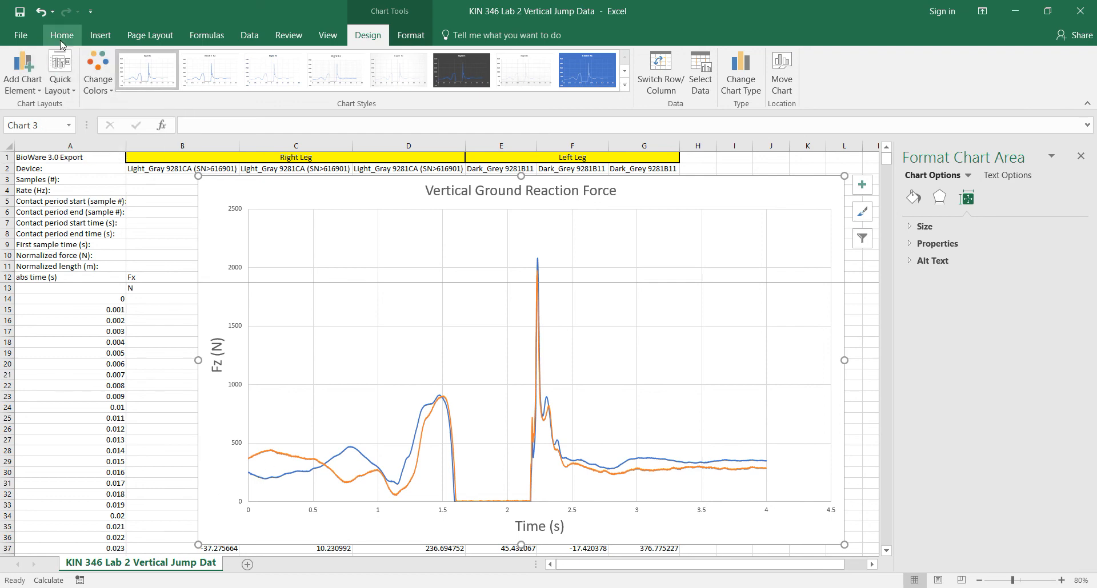
# Step: Add a legend for the two Fz series in the Right position of the chart
pyautogui.click(38, 91)
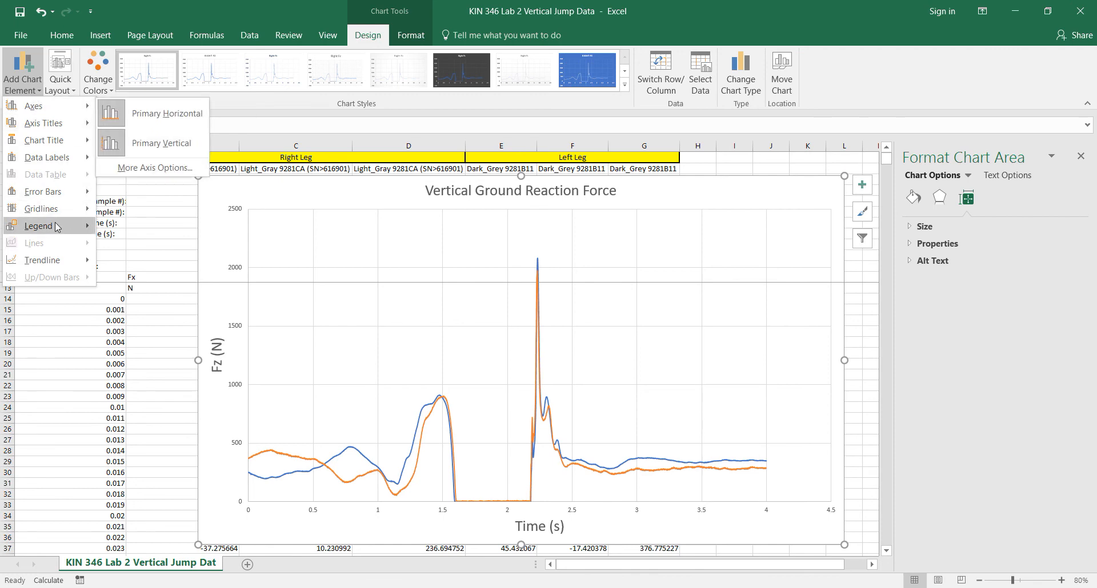
pyautogui.moveTo(53, 225)
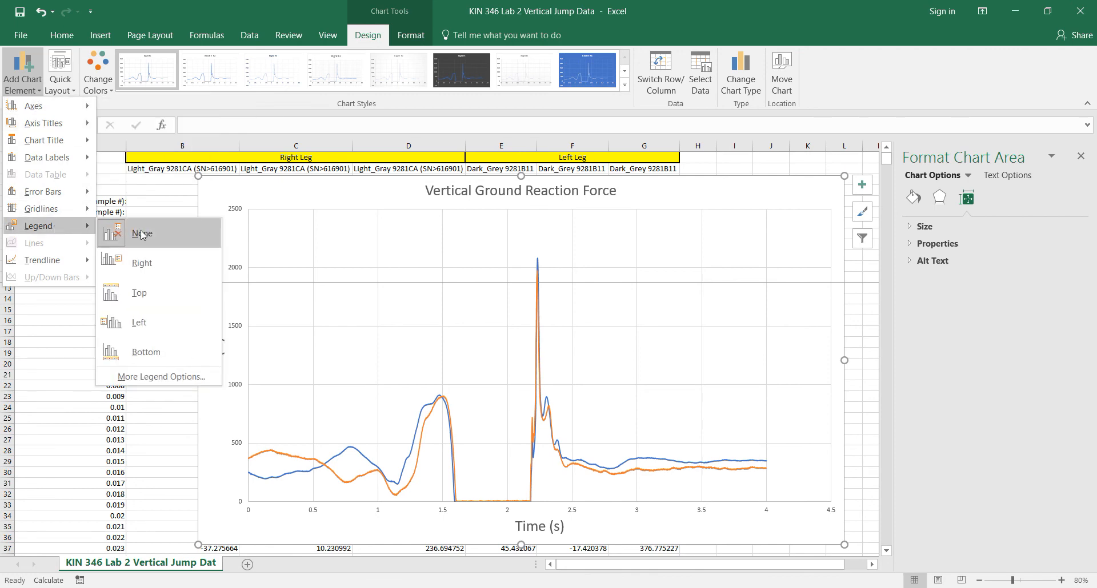
pyautogui.click(147, 265)
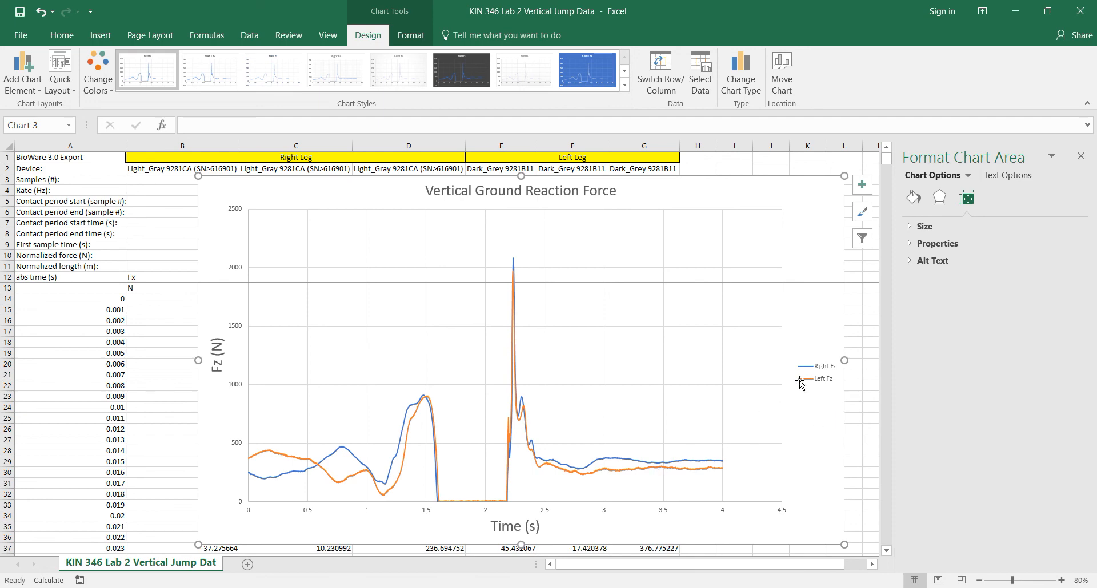
# Step: Set the chart legend's font size to 20
pyautogui.click(820, 381)
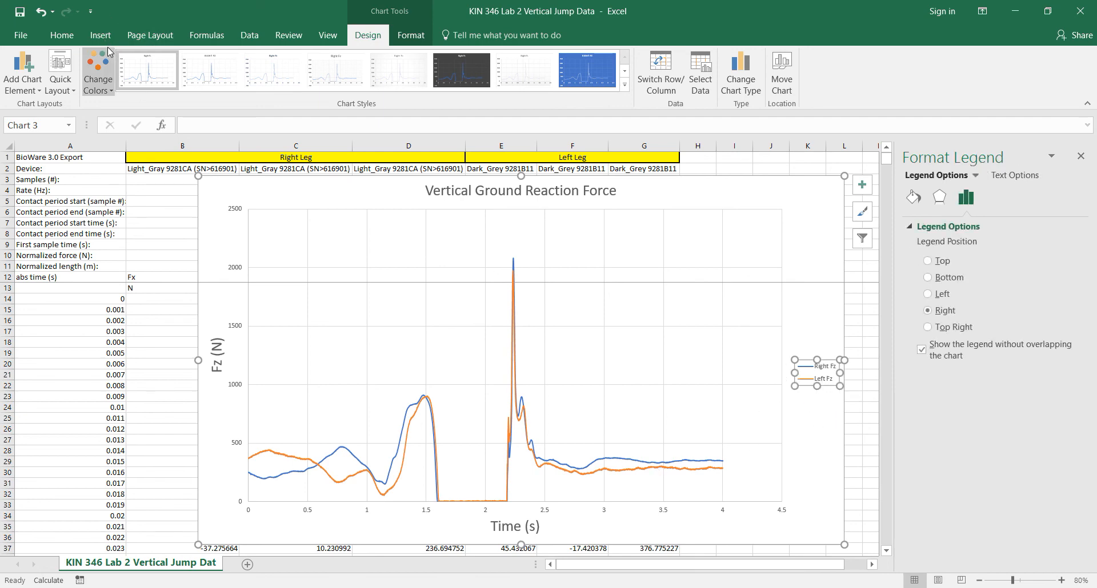
pyautogui.click(62, 35)
pyautogui.click(192, 61)
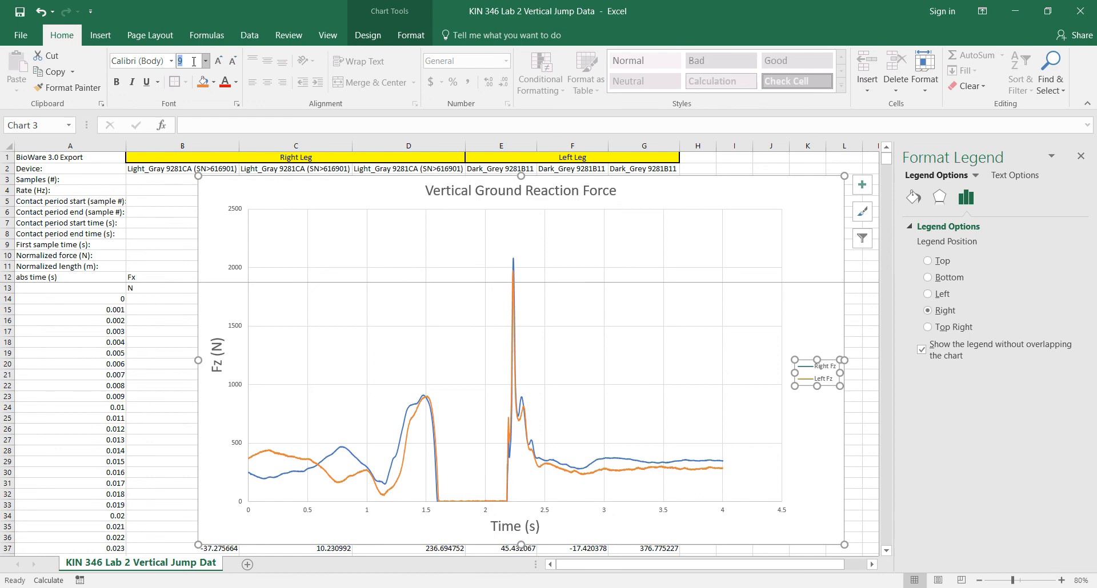
pyautogui.write('20')
pyautogui.press('Return')
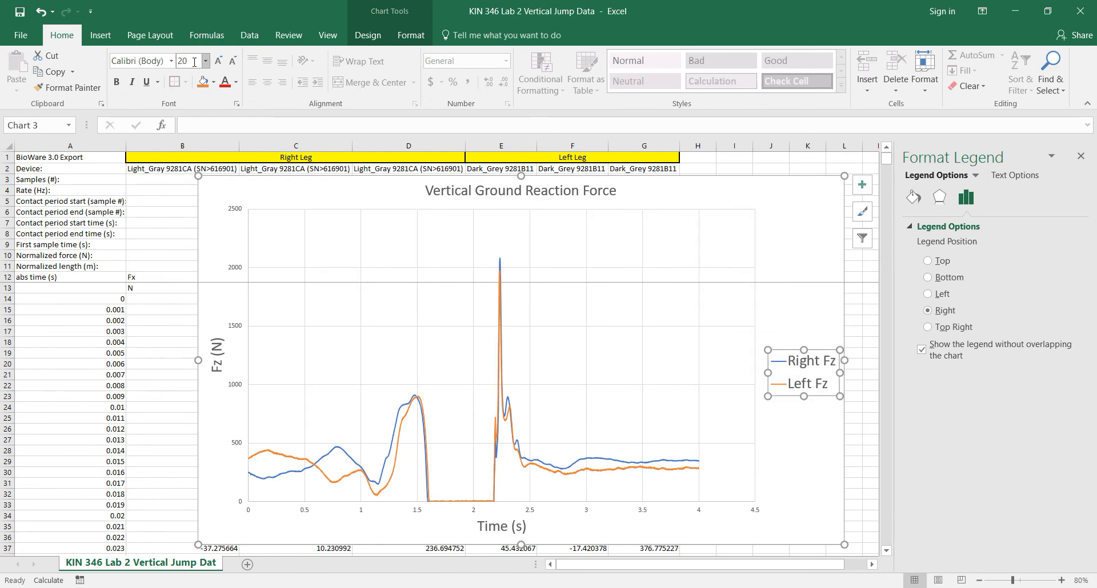
pyautogui.click(798, 432)
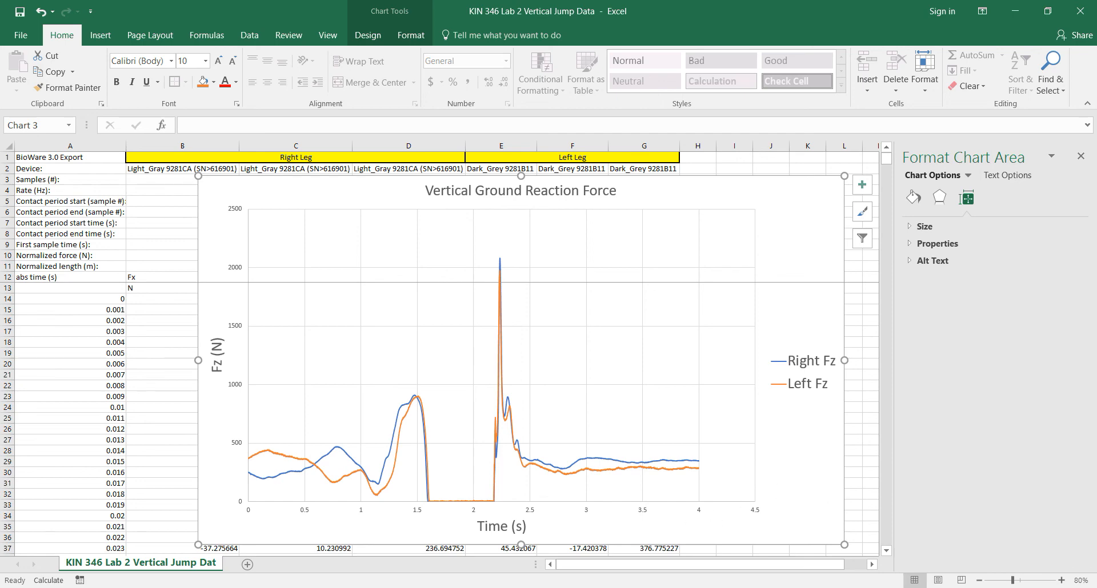
pyautogui.click(584, 587)
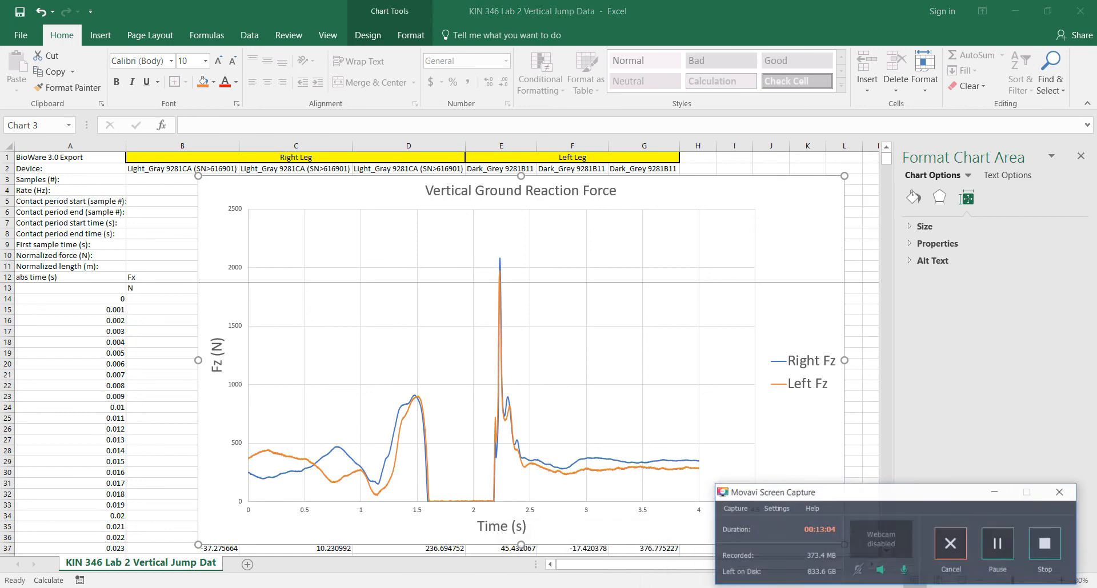